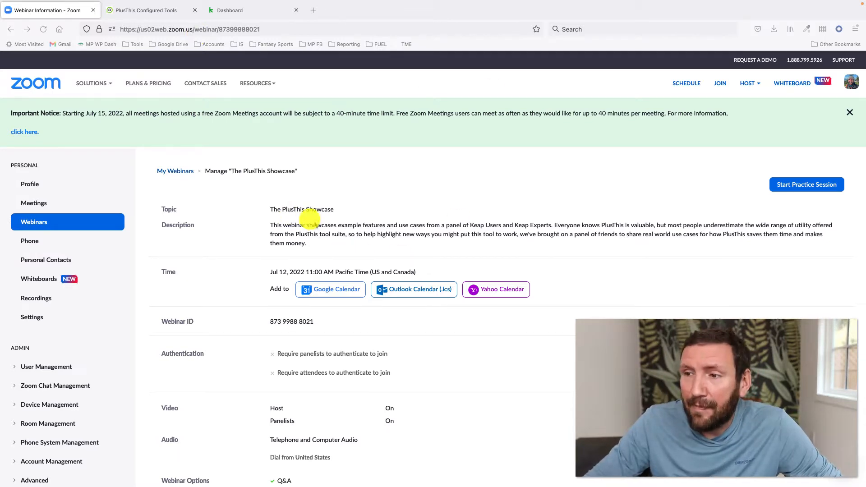
Look through The PlusThis Showcase webinar's details and copy its attendee registration link
scroll(316, 225, down, 3)
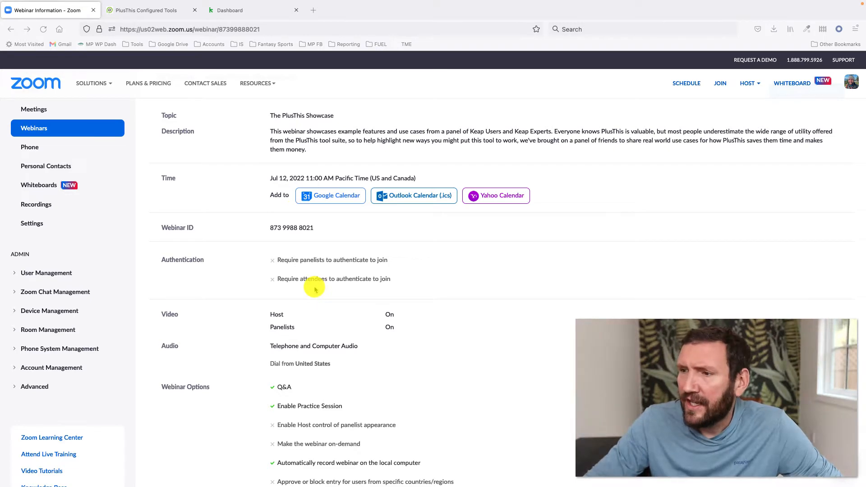
scroll(315, 289, down, 6)
scroll(315, 289, down, 3)
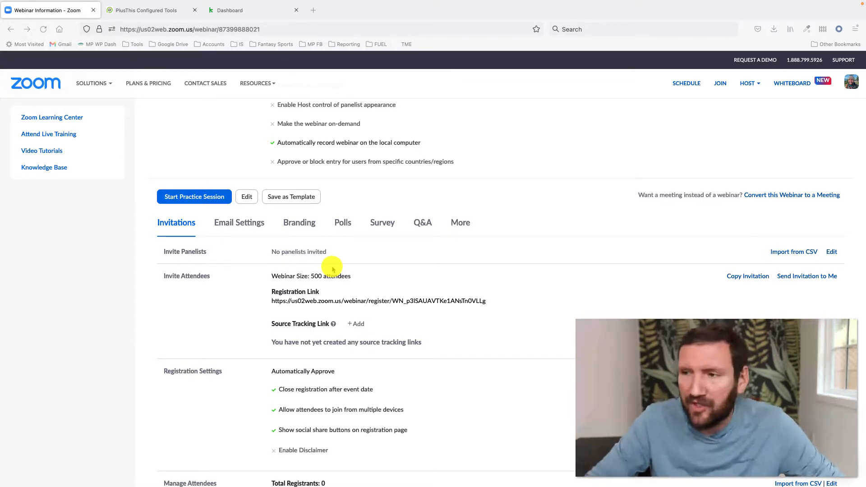
scroll(333, 269, down, 3)
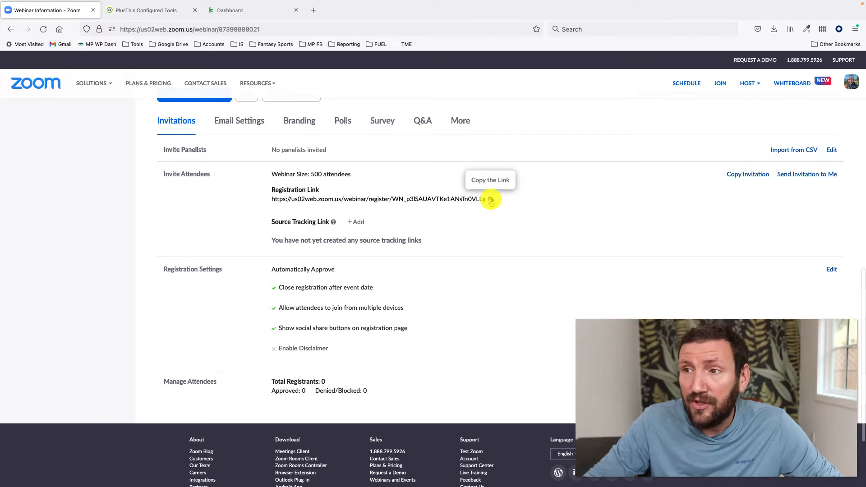
click(491, 200)
scroll(478, 205, up, 10)
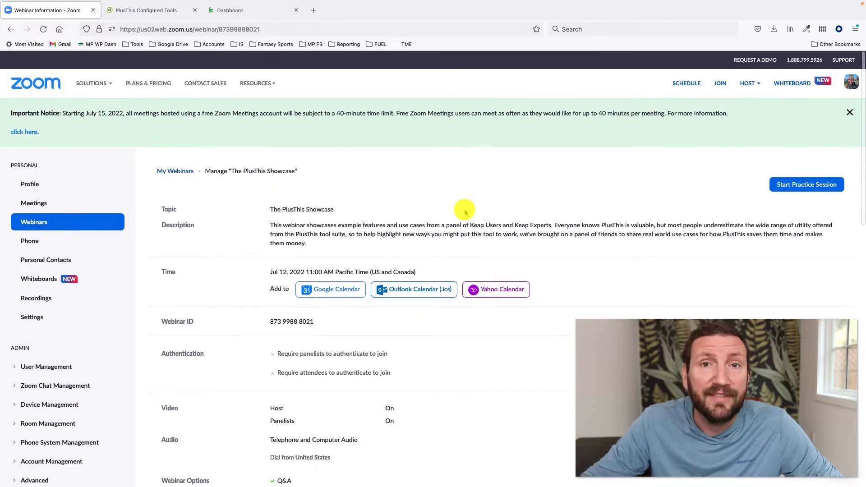
Open the copied registration link in a new browser tab and review the webinar's registration form
key(super+t)
key(super+v)
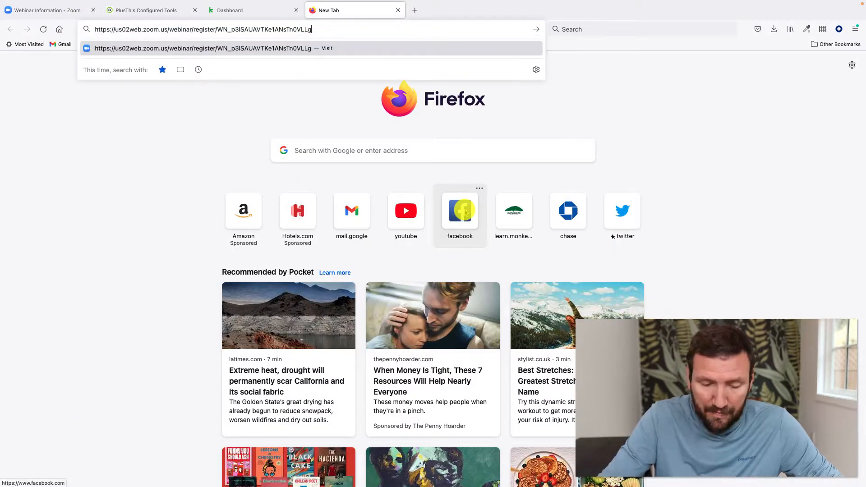
key(Return)
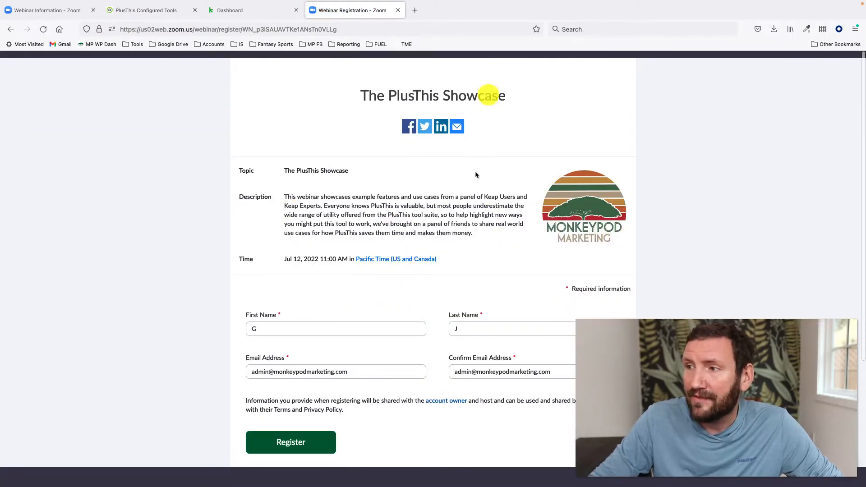
scroll(454, 268, down, 3)
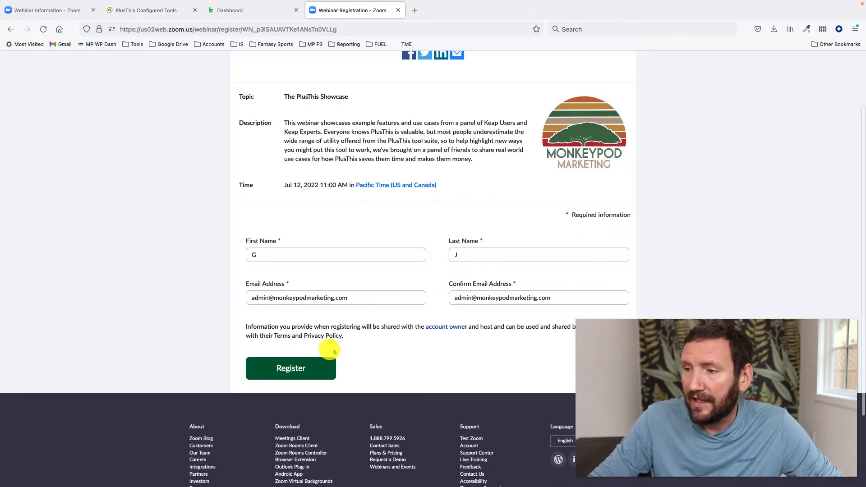
click(290, 368)
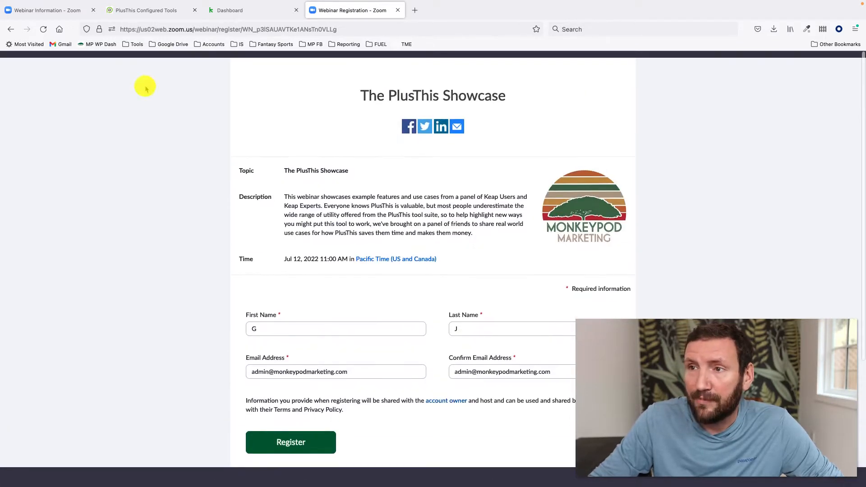
Return to the webinar's management page in Zoom and review its email settings
click(65, 9)
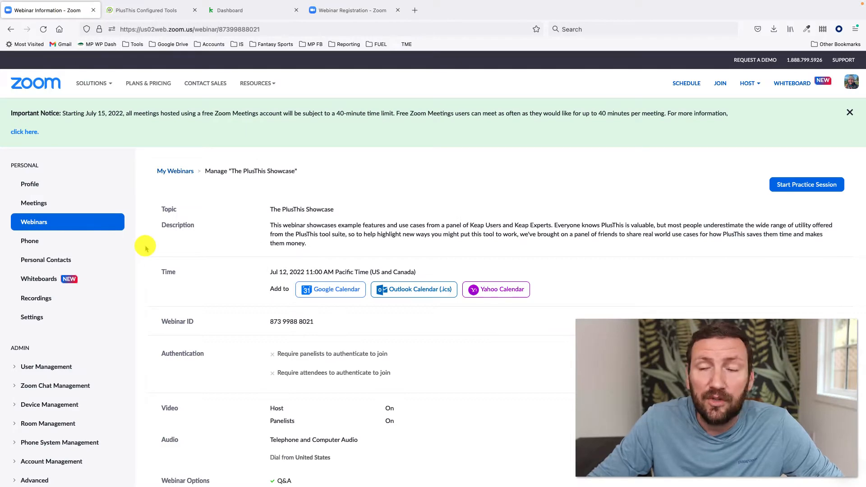
scroll(274, 363, down, 10)
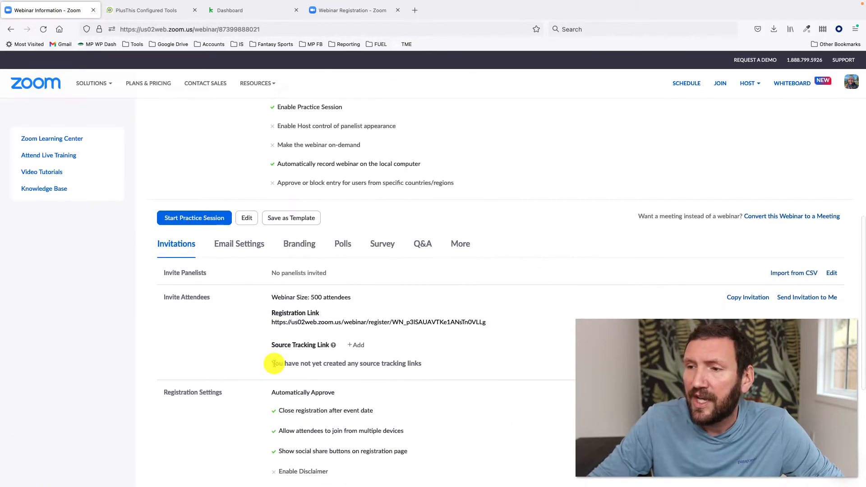
scroll(274, 364, down, 2)
click(252, 168)
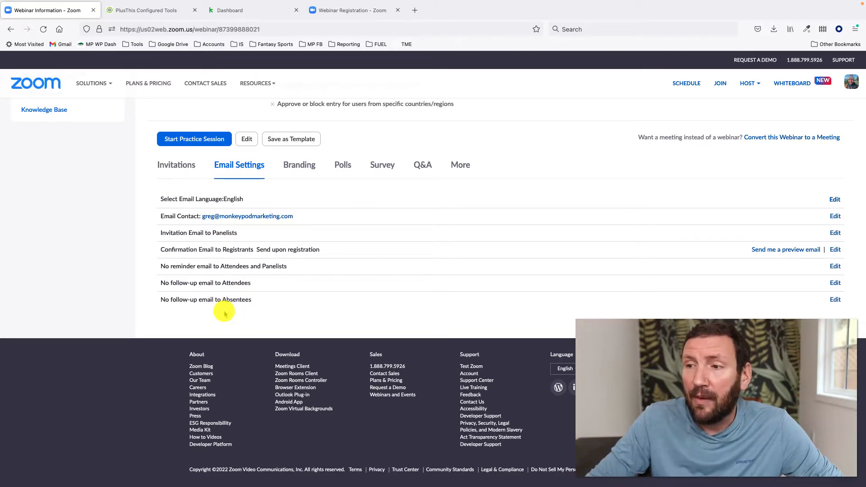
scroll(224, 314, up, 10)
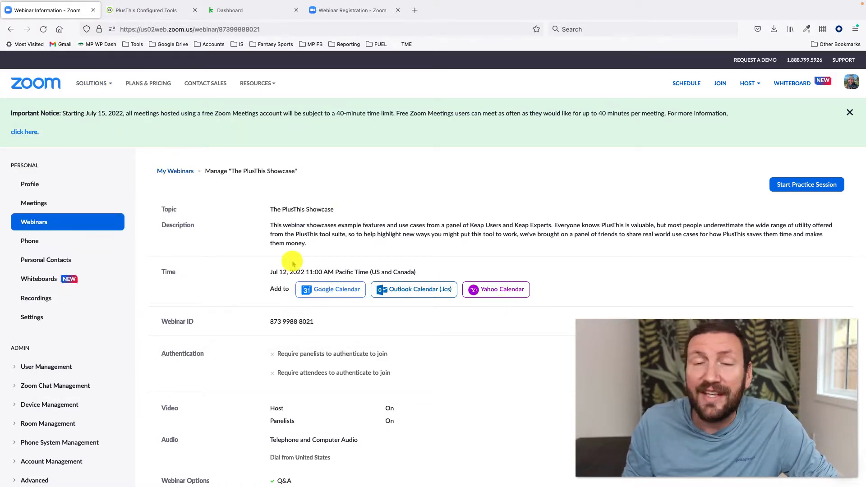
Switch to Keap and start a new tag from the tags list in the contact settings
click(232, 11)
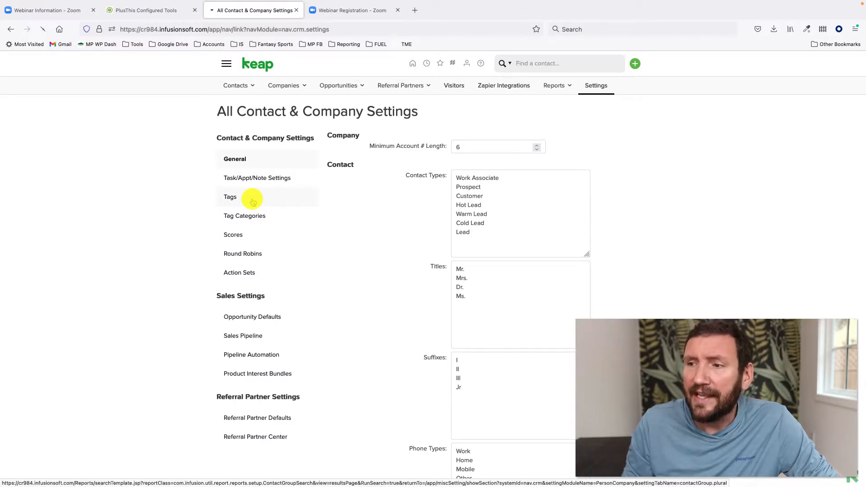
click(252, 201)
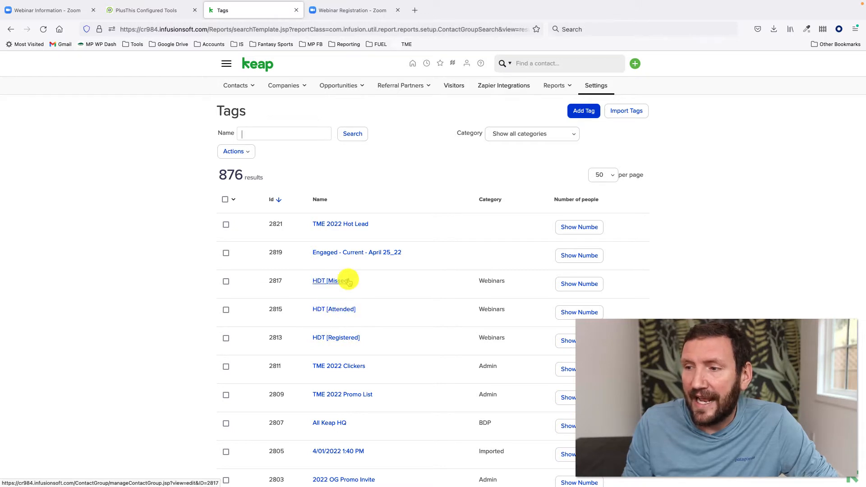
click(583, 111)
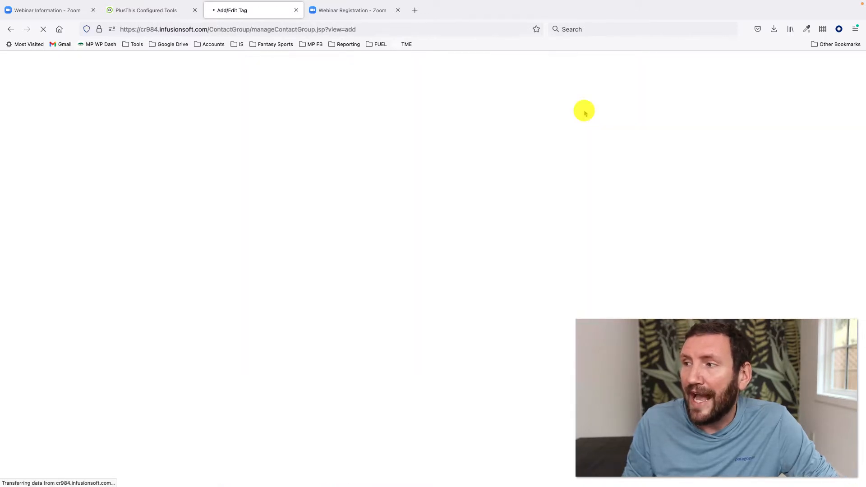
click(342, 176)
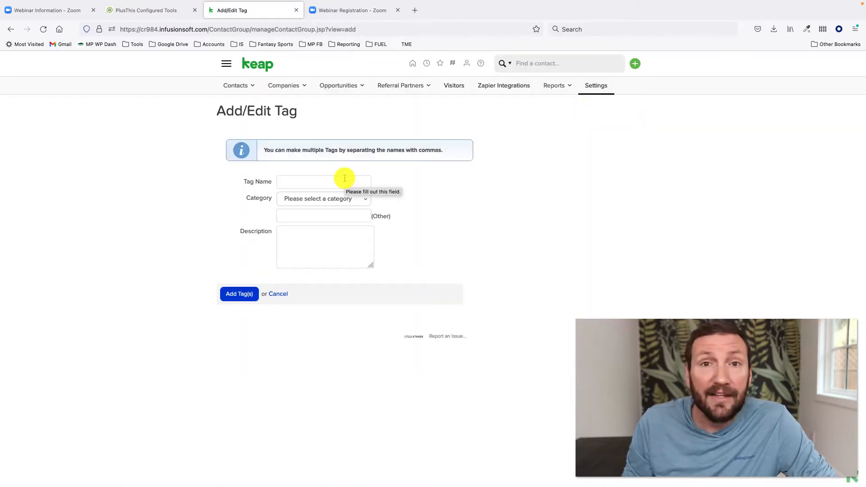
click(318, 177)
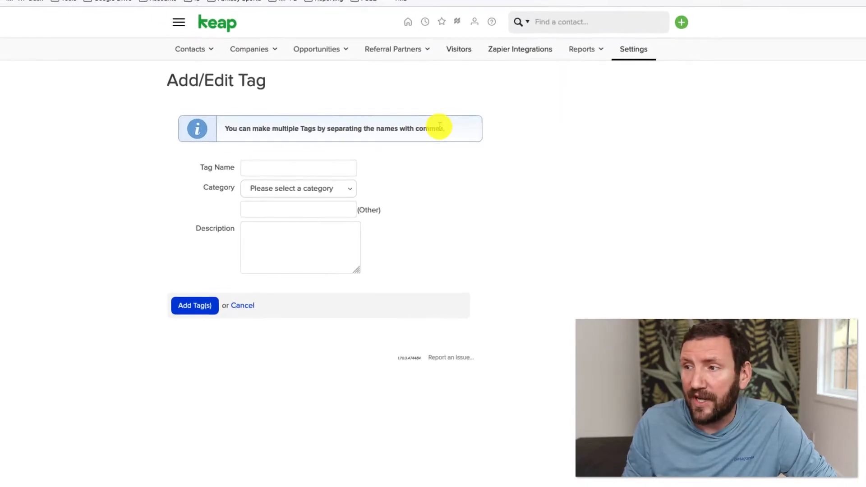
click(279, 168)
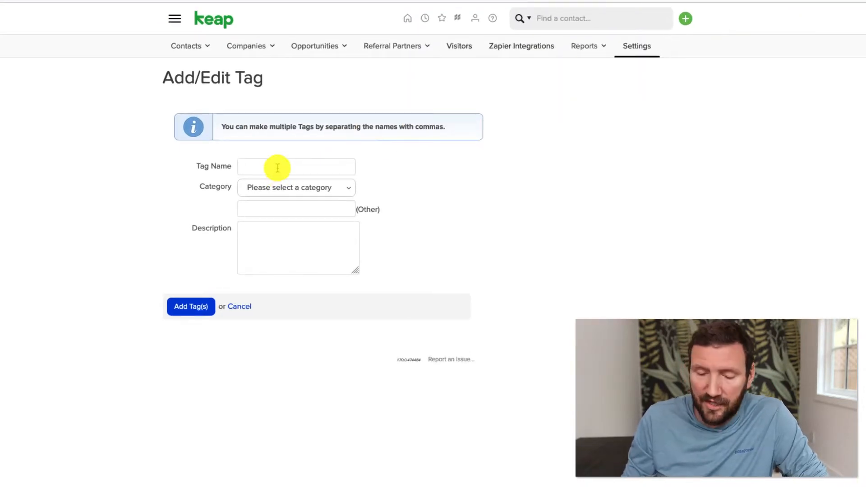
Enter "PlusThis Showcase [Registered]" as the first tag name
text(PlusThis Showcase)
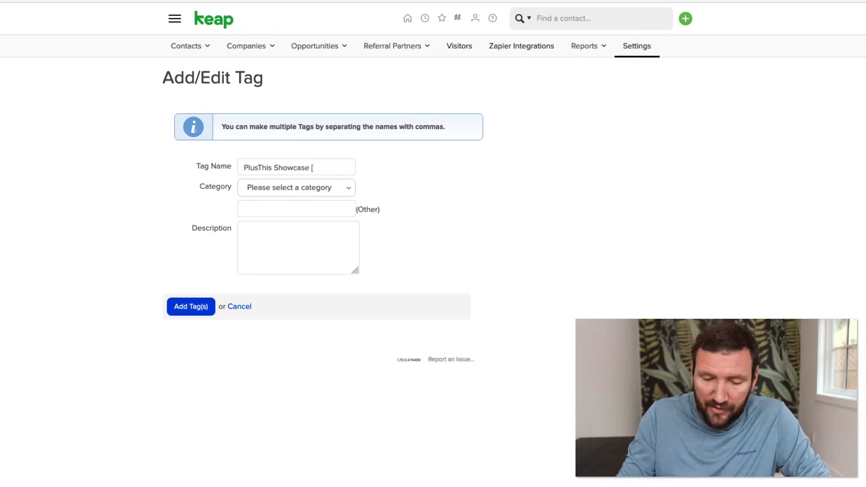
text( [Registered))
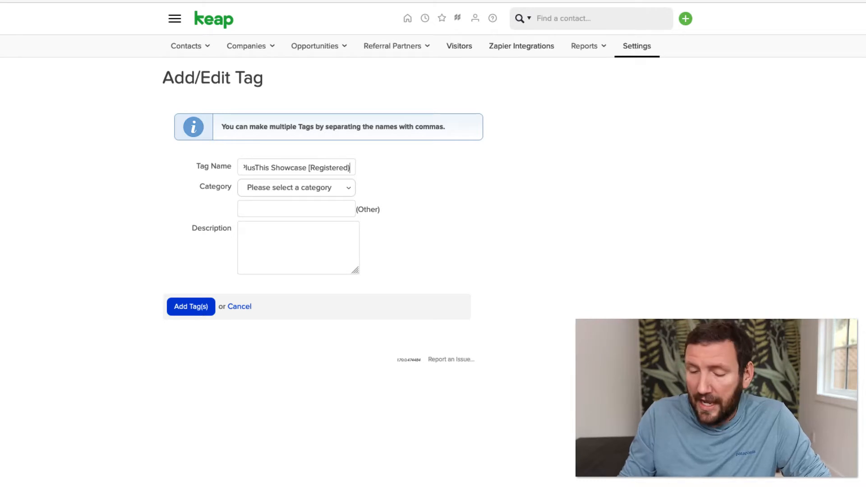
key(ctrl+a)
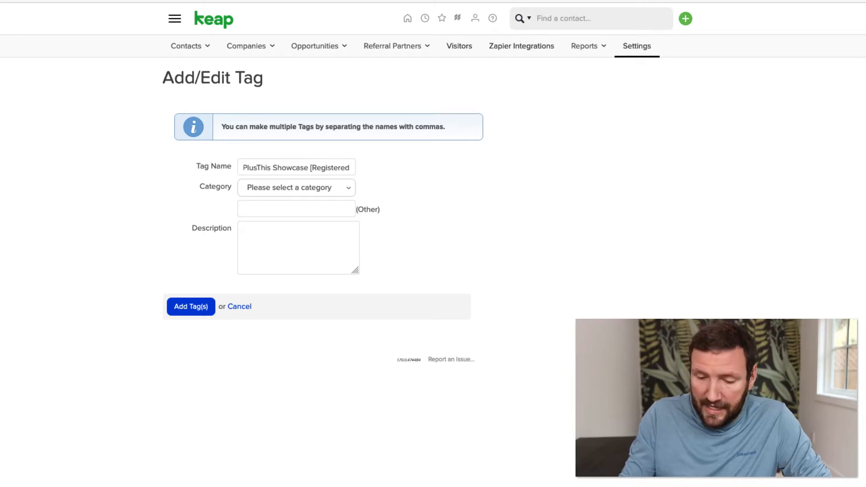
key(Right)
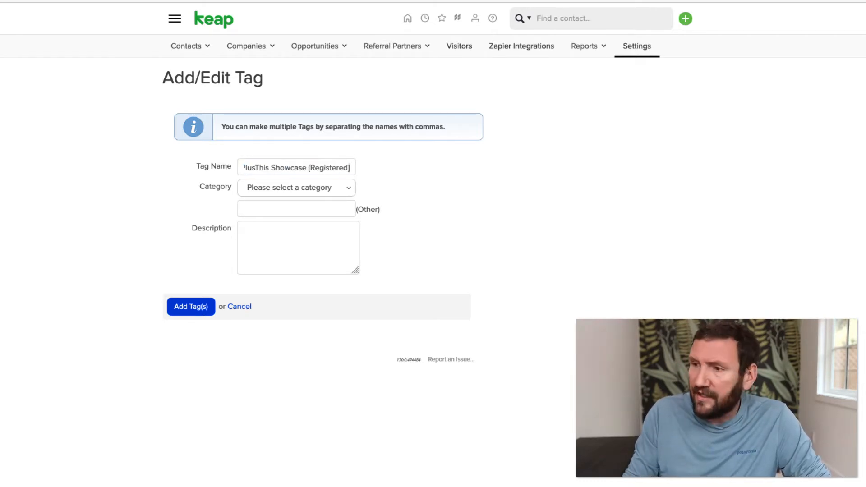
Append "PlusThis Showcase [Attended]" as a second tag name, separated by a comma
text(,)
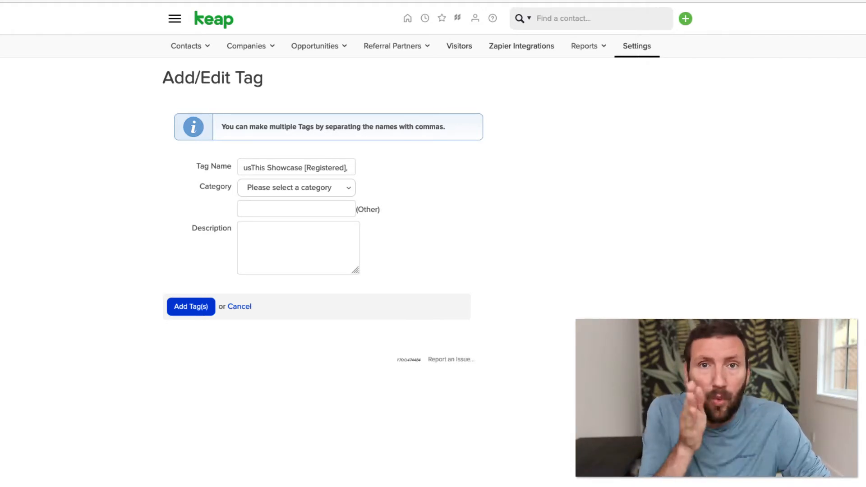
key(BackSpace)
key(BackSpace)
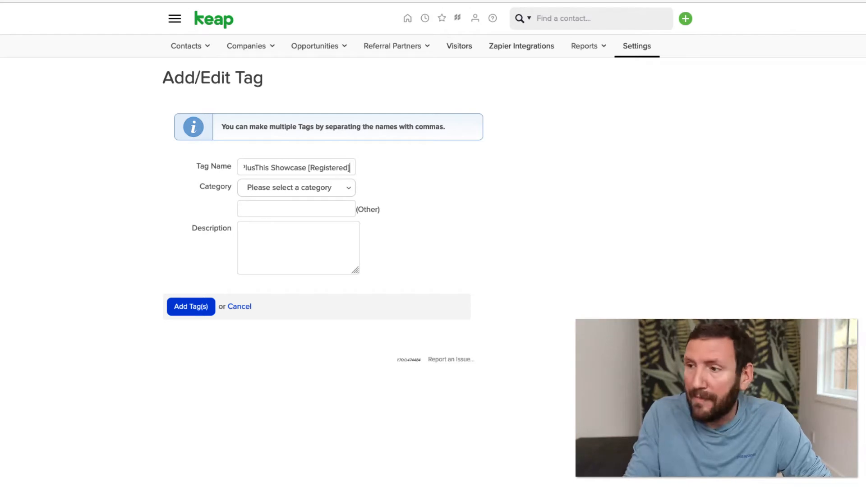
key(alt+shift+Left)
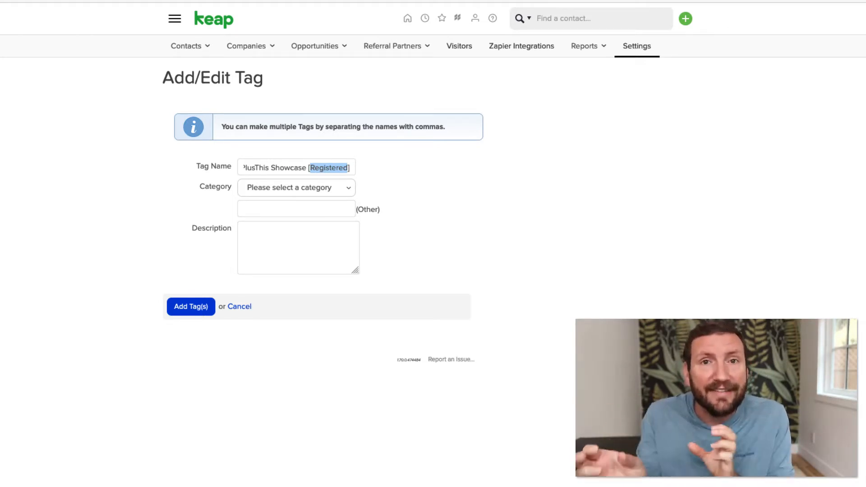
text(Attended])
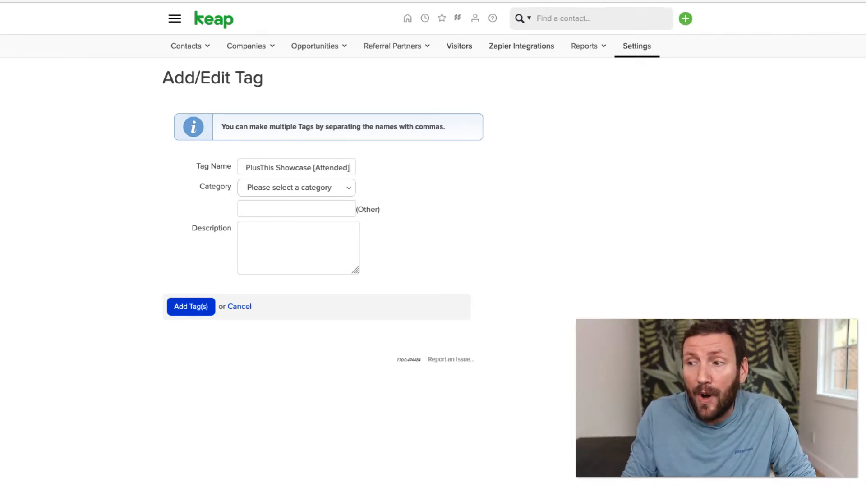
Append "PlusThis Showcase [Missed]" as a third comma-separated tag name and check the full entry
text(,)
text(PlusThis Showcase [Registered])
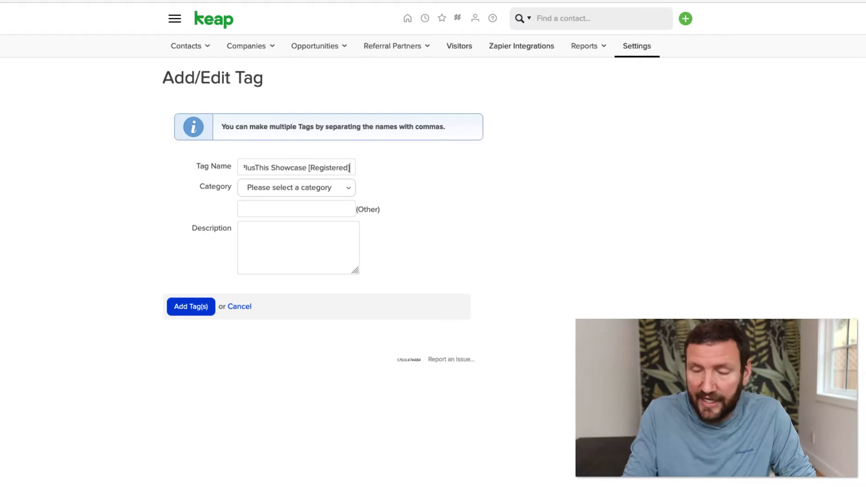
key(alt+shift+Left)
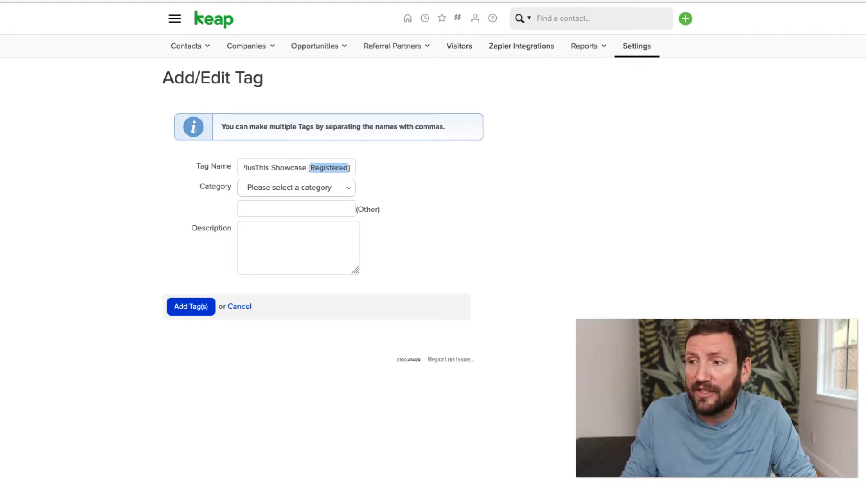
text(Missed)
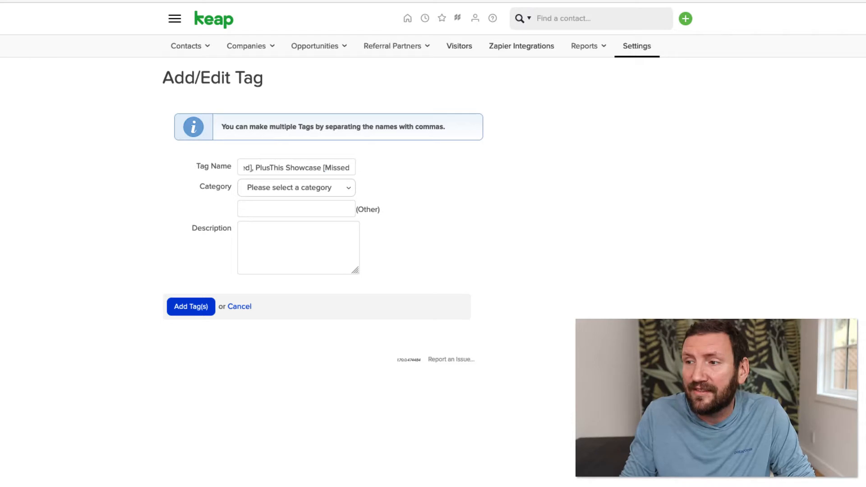
key(End)
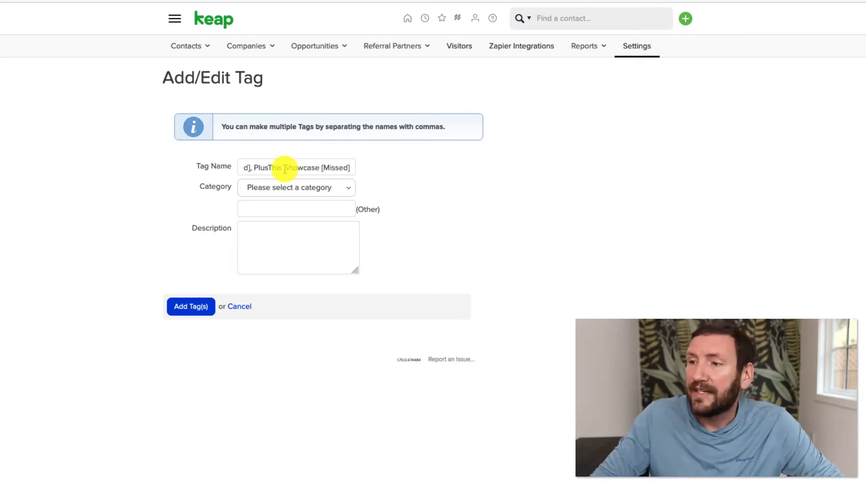
scroll(284, 169, left, 4)
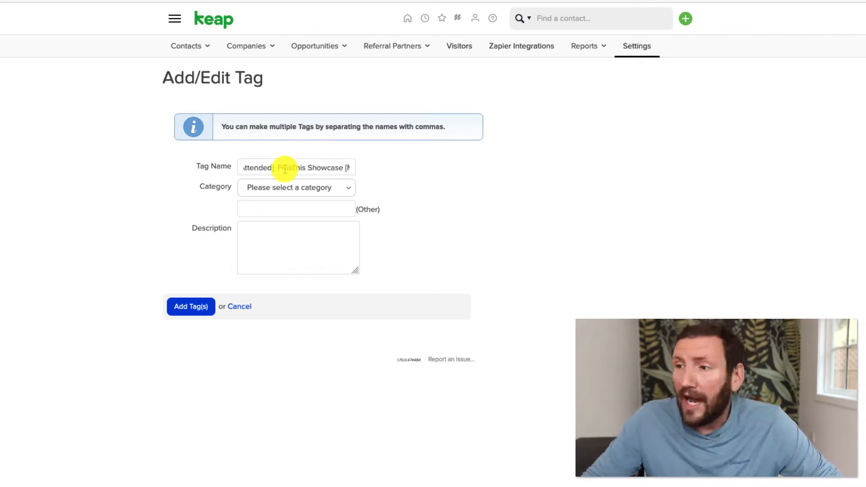
Assign the Webinars category to the three new tags and add them
click(280, 188)
scroll(276, 327, down, 3)
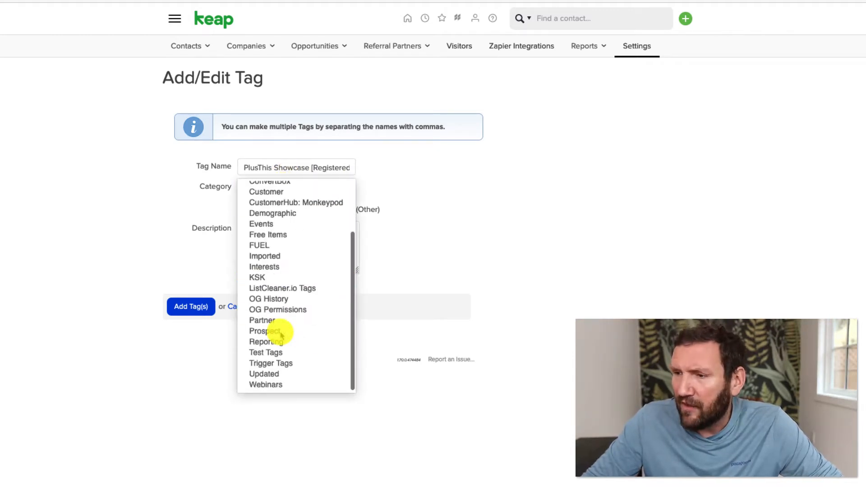
click(273, 385)
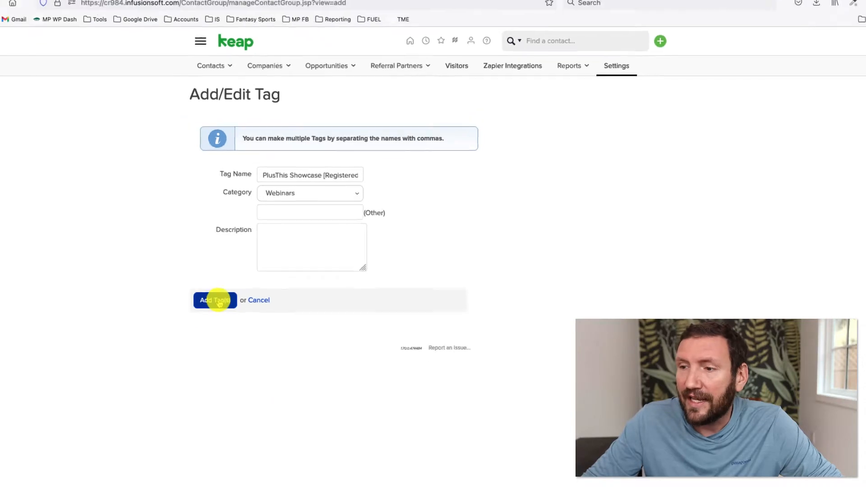
click(219, 301)
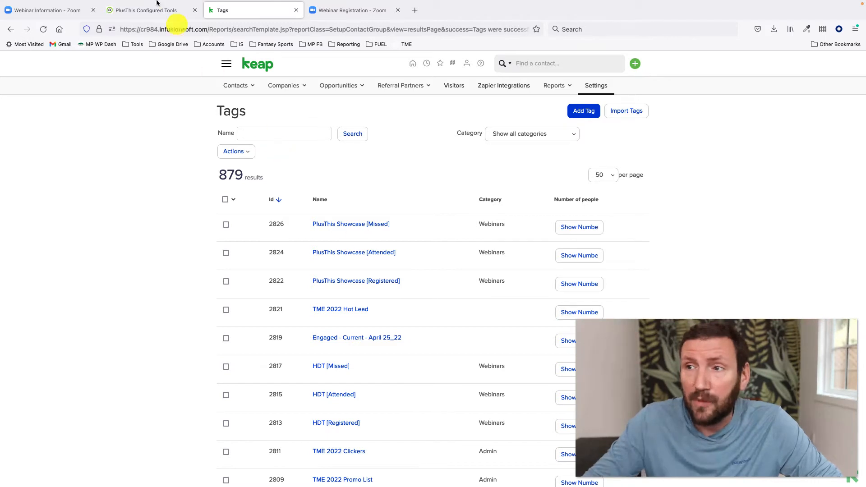
Switch to PlusThis and add a Zoom Webinar Connection tool from the Webmeetings and Webinars category
mouse_move(153, 12)
click(153, 34)
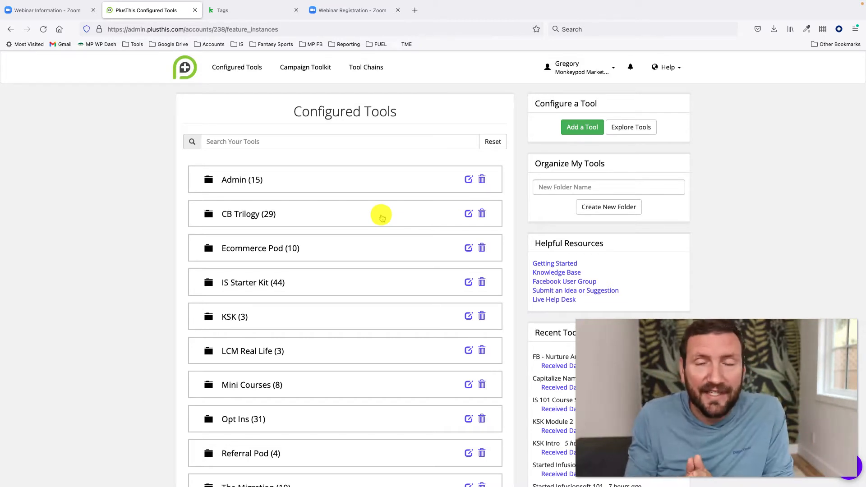
click(585, 127)
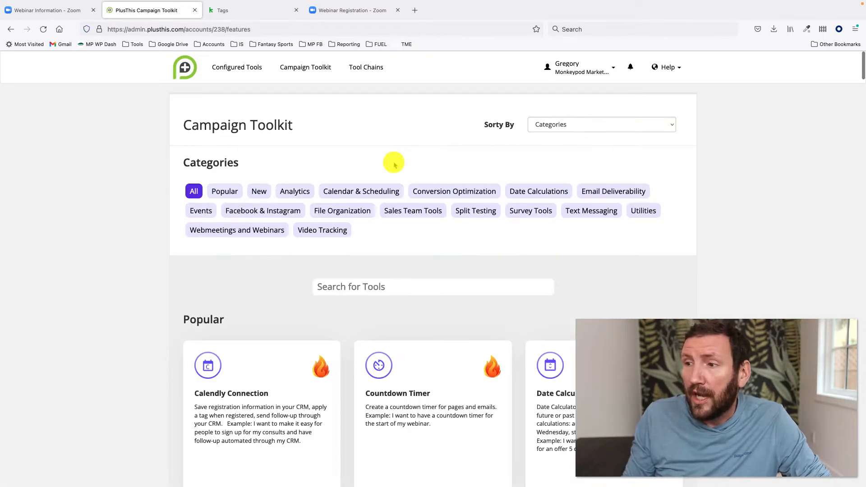
click(260, 231)
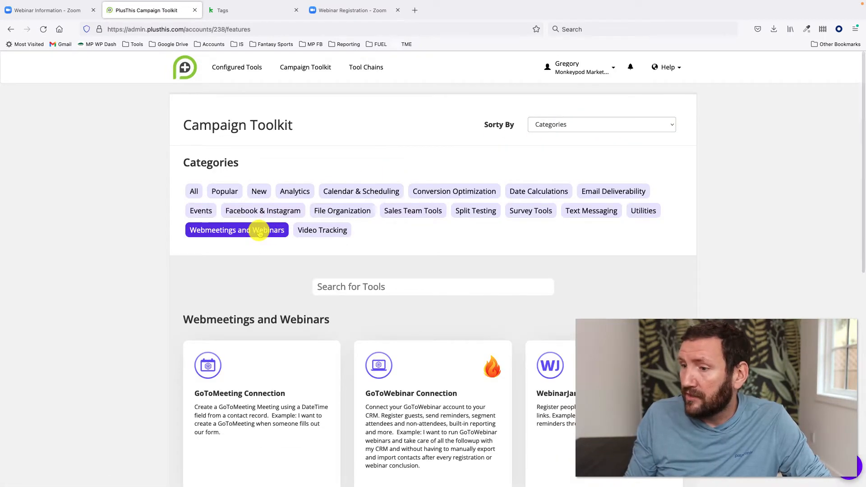
scroll(305, 334, down, 6)
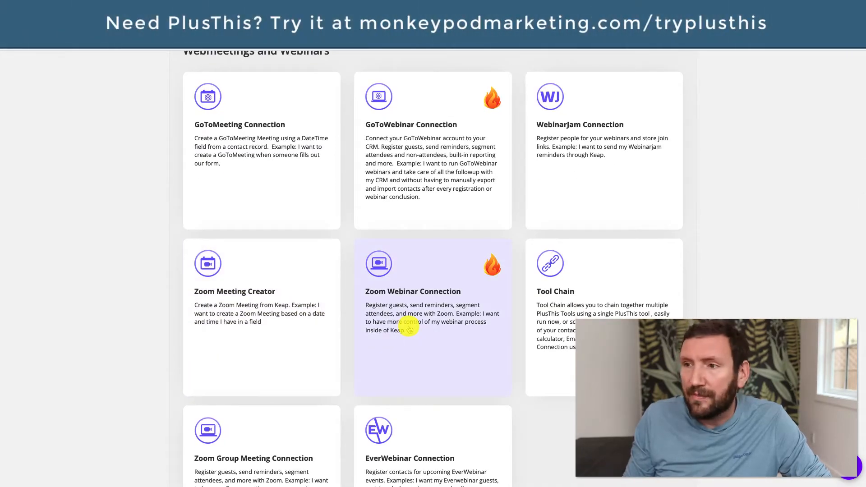
scroll(409, 330, down, 2)
scroll(408, 326, up, 2)
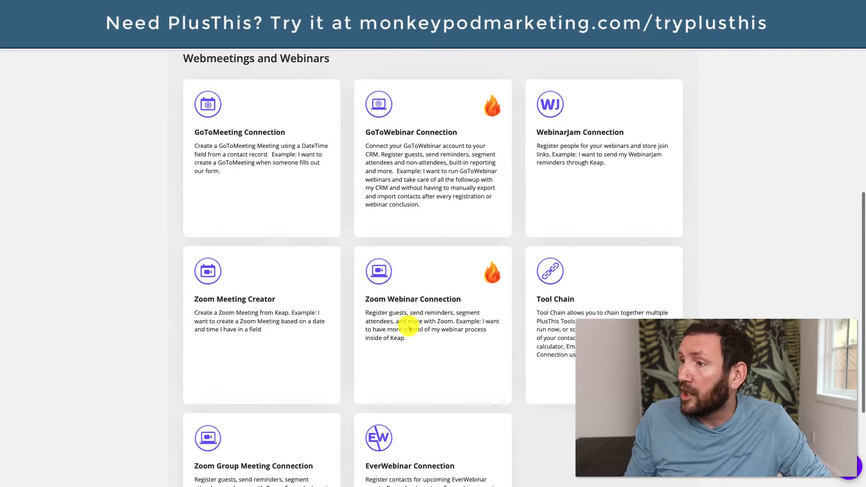
scroll(409, 329, down, 3)
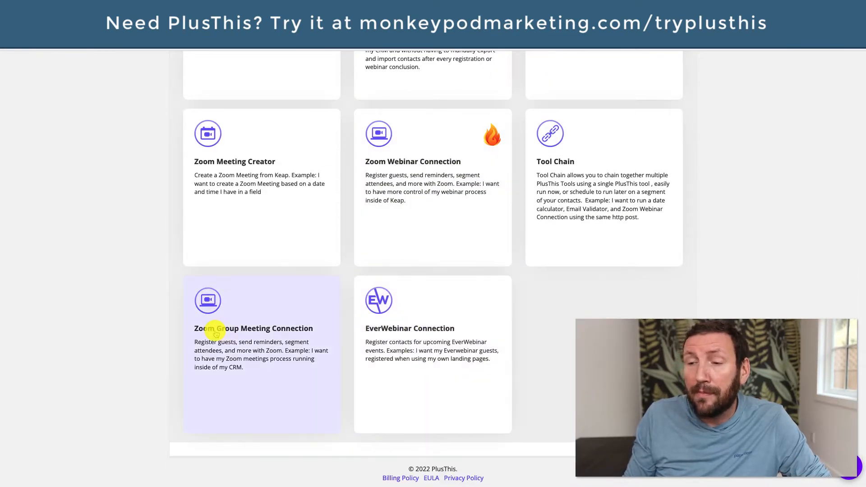
click(407, 159)
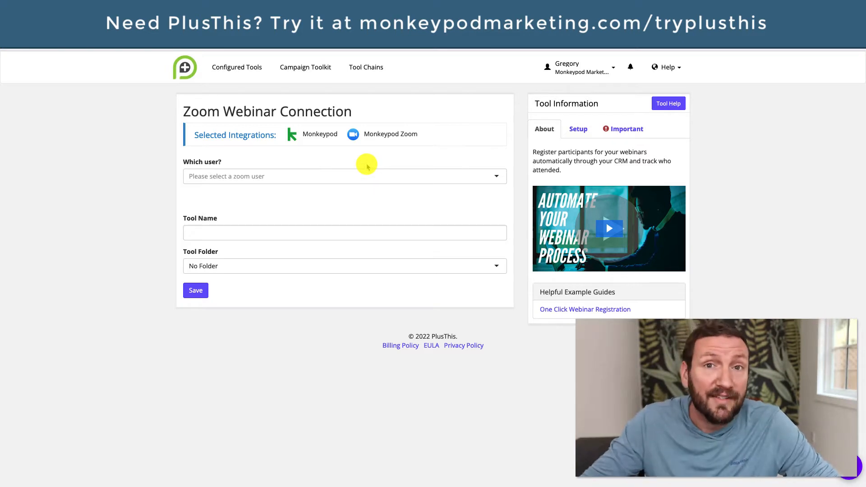
Choose the Zoom user's account and the webinar The PlusThis Showcase - July 12, 2022 at 11:00 am
click(266, 176)
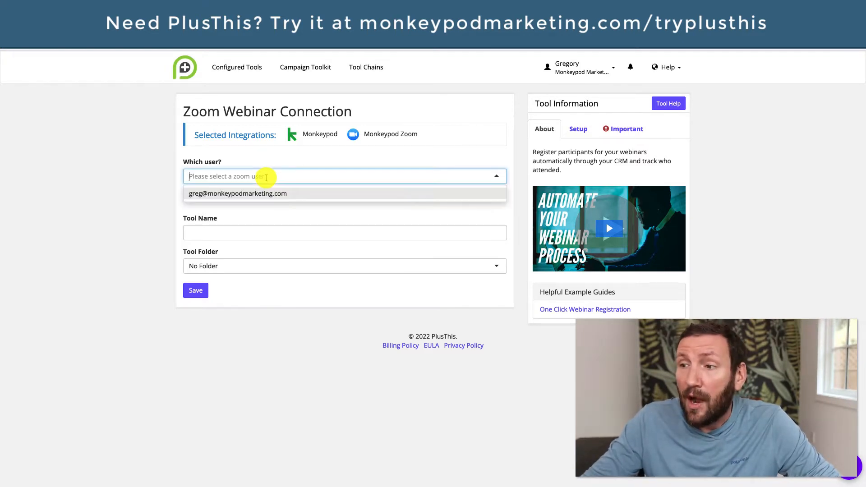
click(258, 194)
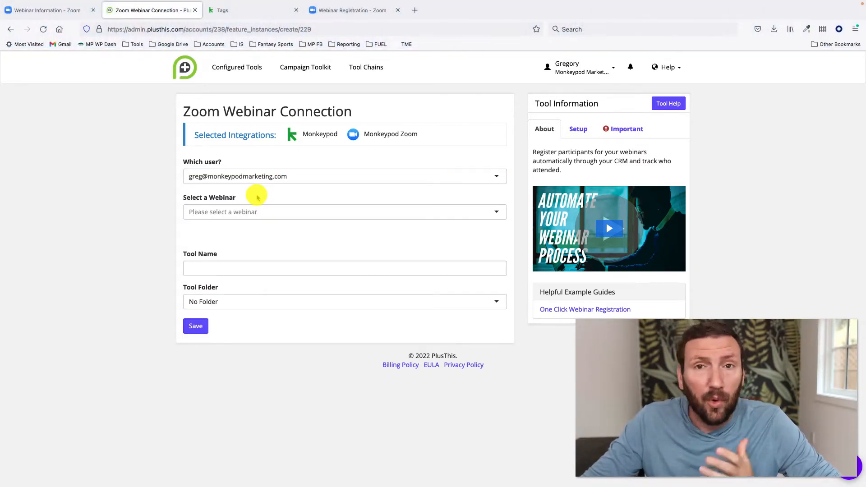
click(250, 218)
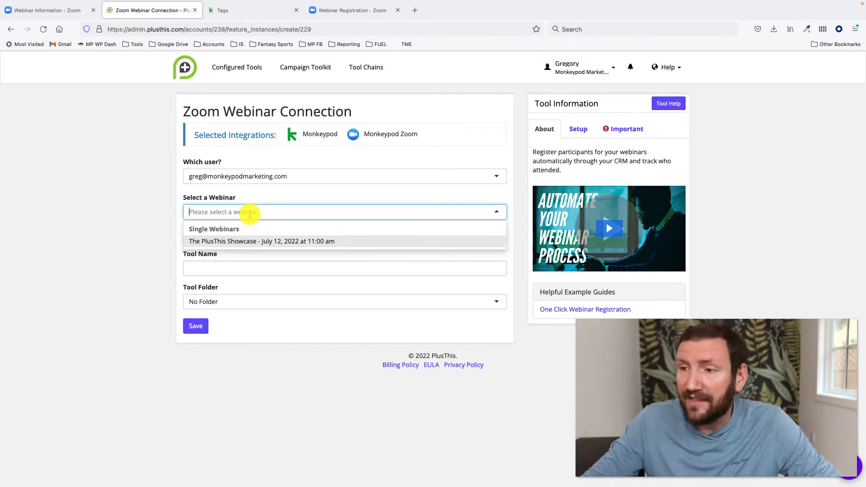
click(250, 242)
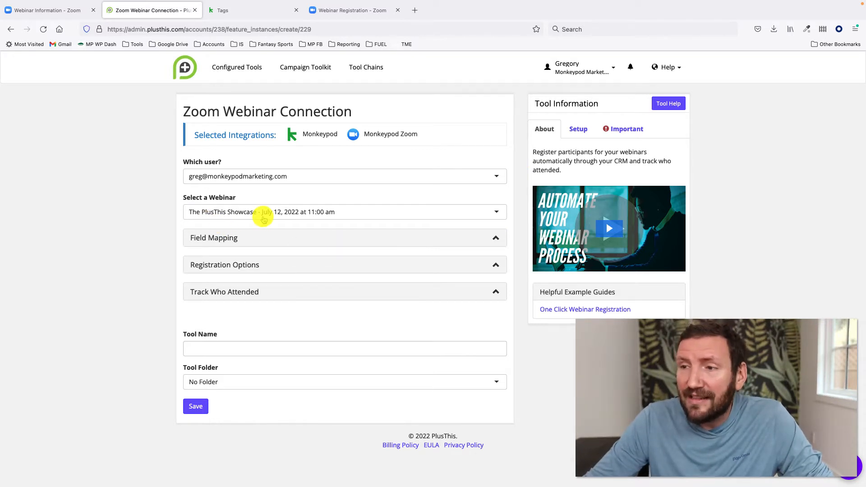
Review the field mapping of First Name, Last Name and Email, then collapse that section
click(258, 236)
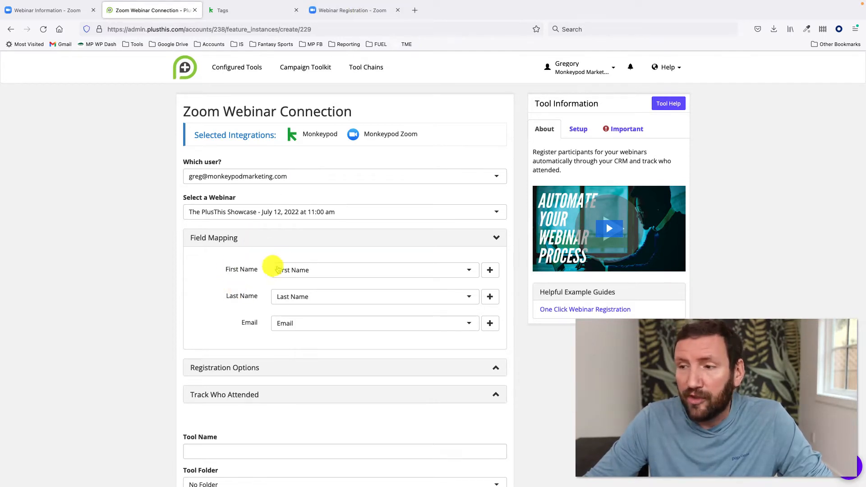
click(293, 269)
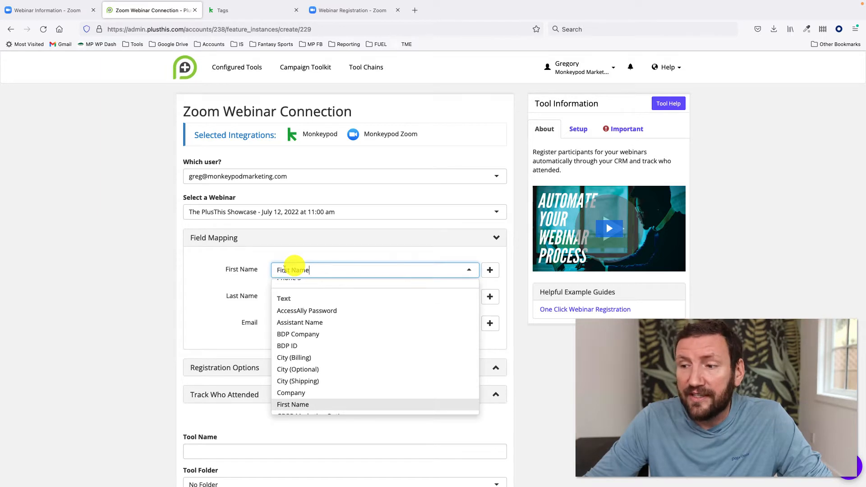
click(208, 299)
click(280, 295)
click(209, 302)
click(289, 321)
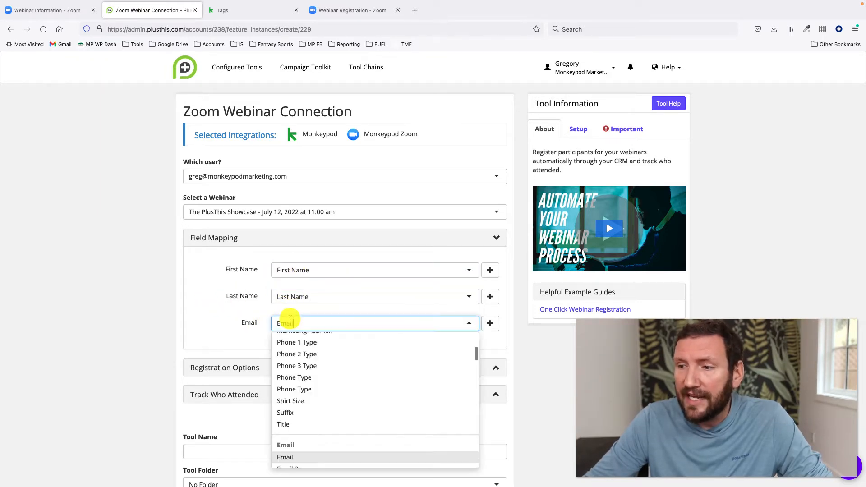
click(237, 315)
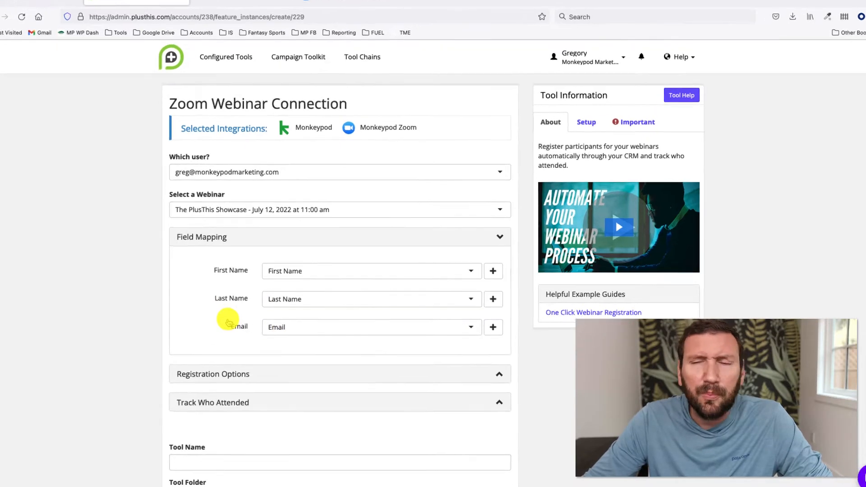
click(298, 232)
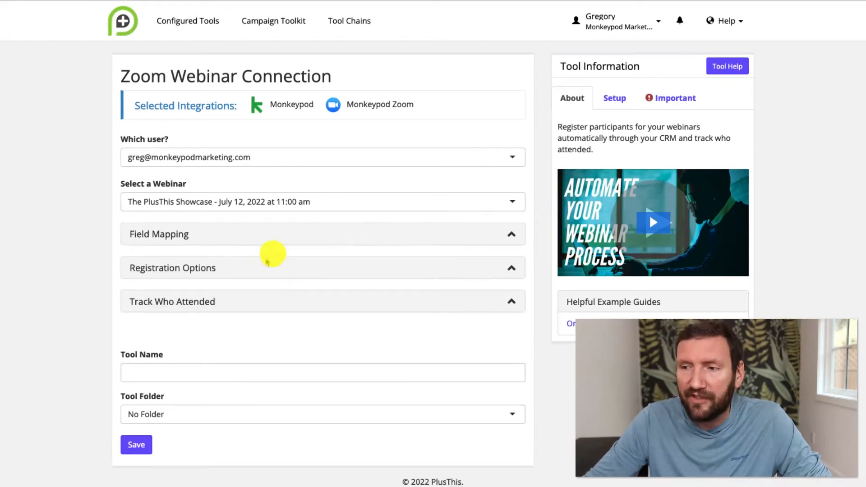
In the registration options, set the tag applied after successful registration to PlusThis Showcase [Registered]
click(249, 267)
scroll(249, 267, down, 3)
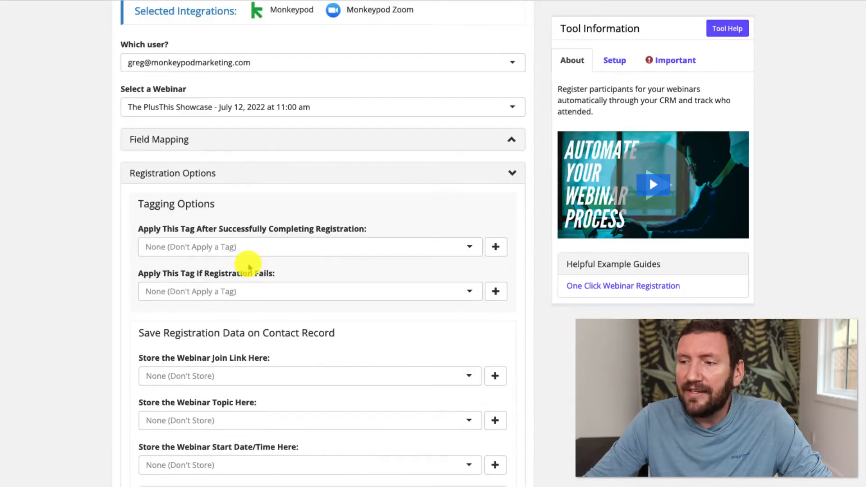
scroll(249, 267, down, 1)
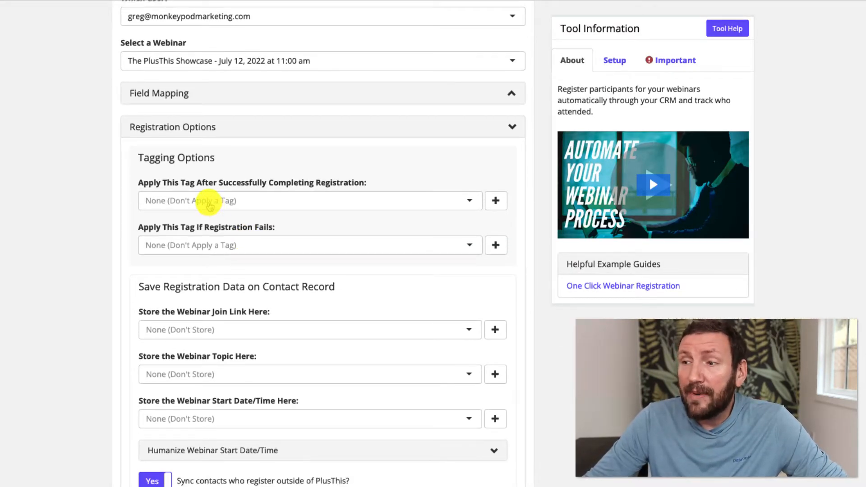
click(209, 204)
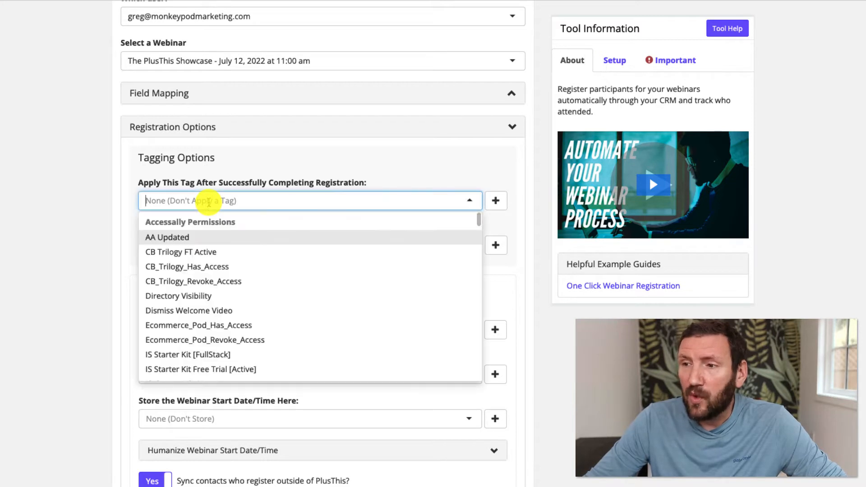
click(79, 209)
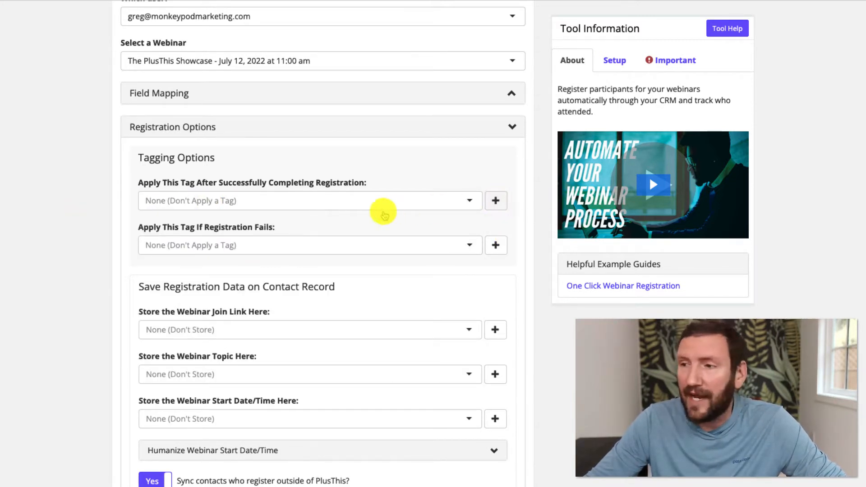
click(381, 201)
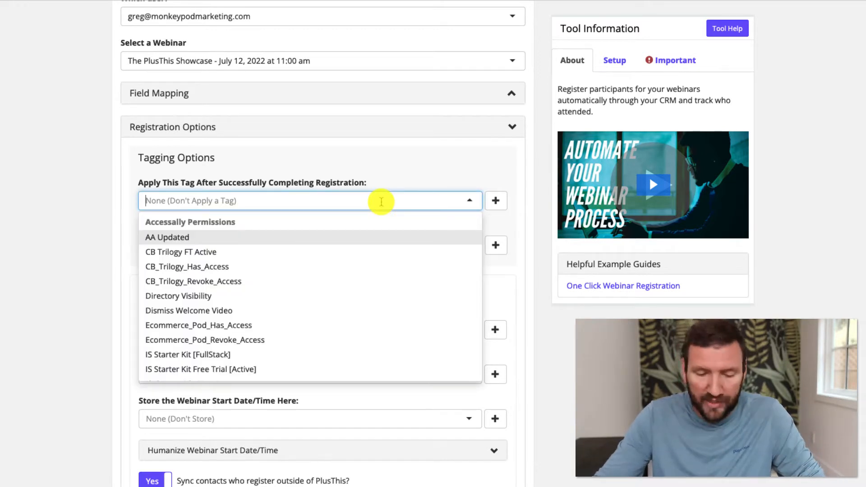
text(Plu)
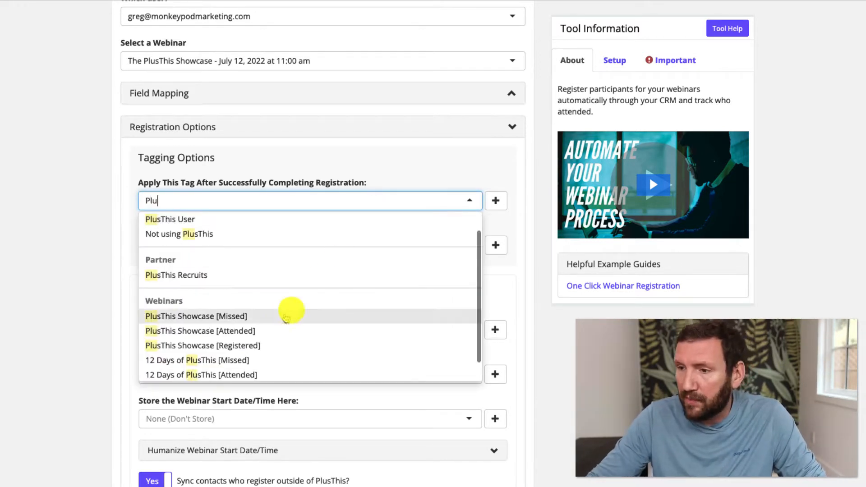
click(236, 347)
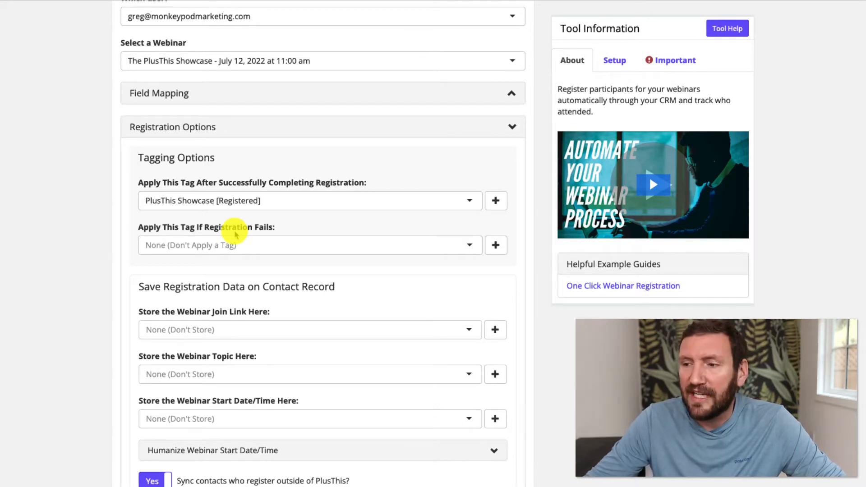
scroll(232, 232, down, 1)
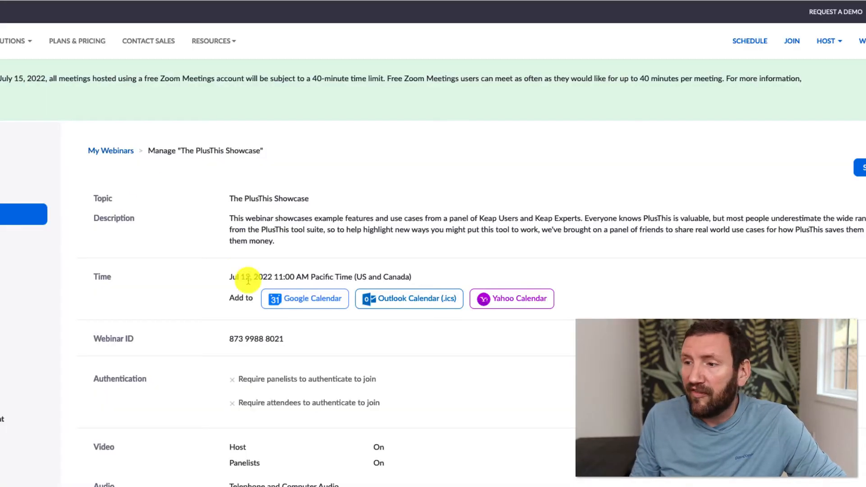
Check the email settings of The PlusThis Showcase webinar in Zoom
scroll(248, 282, down, 10)
scroll(248, 282, down, 1)
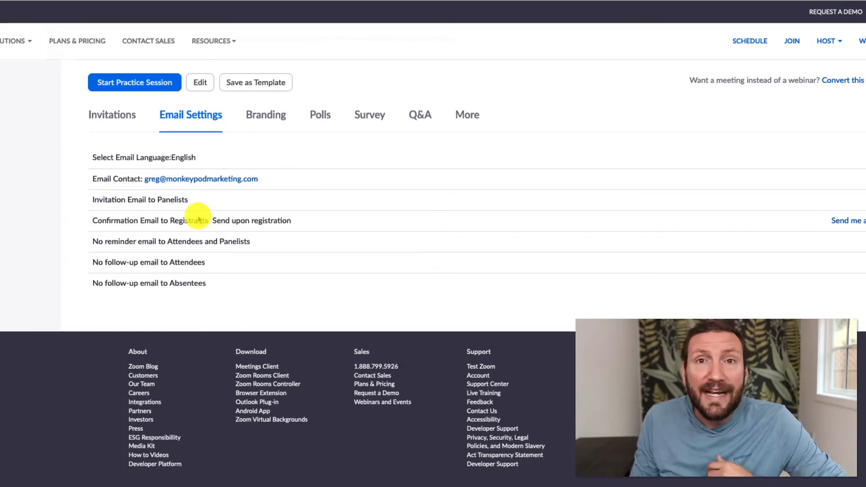
scroll(198, 220, up, 10)
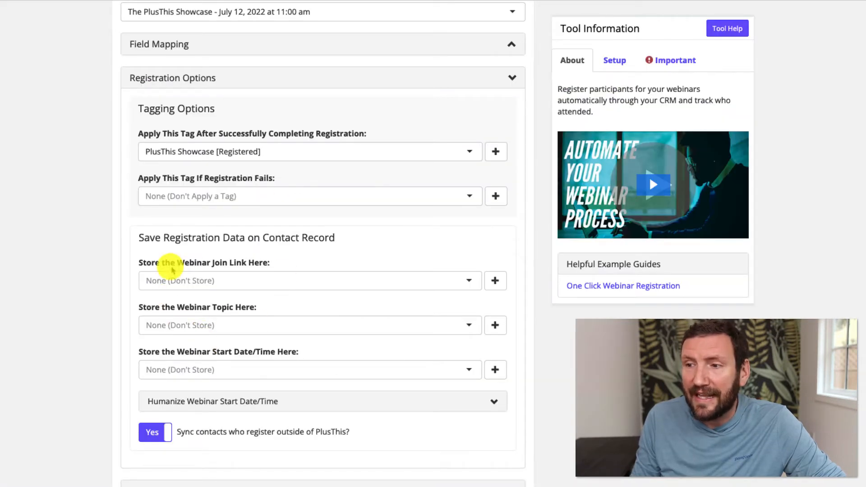
Store the webinar join link in the Webinar Join Link contact field in PlusThis and collapse the registration options
click(180, 280)
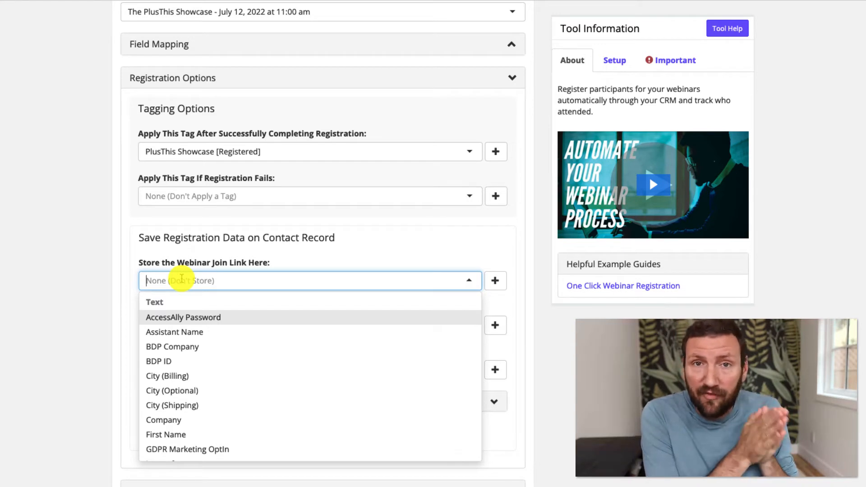
text(webin)
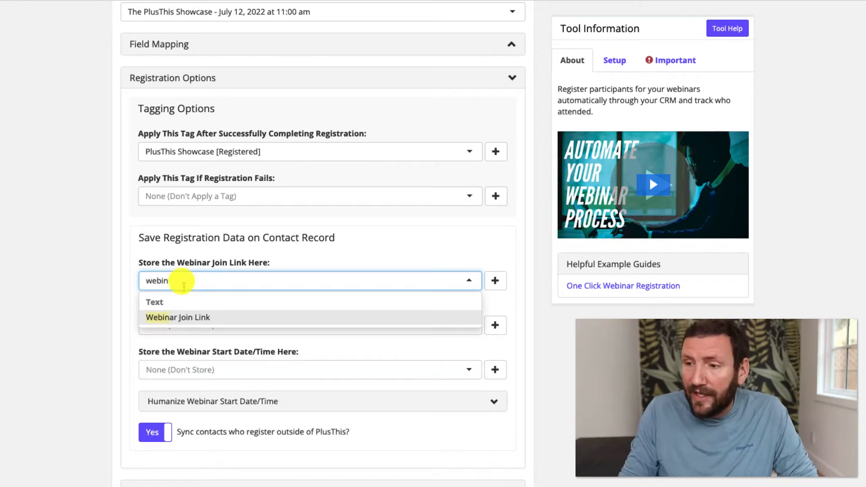
click(195, 317)
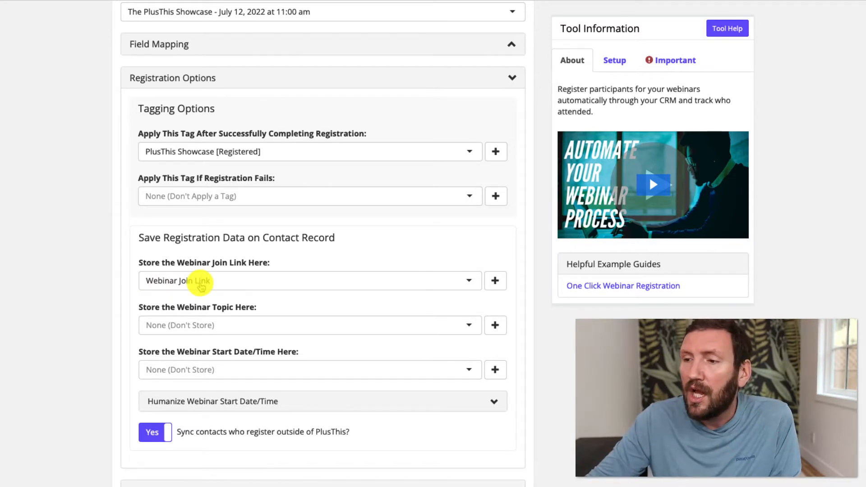
scroll(201, 281, down, 3)
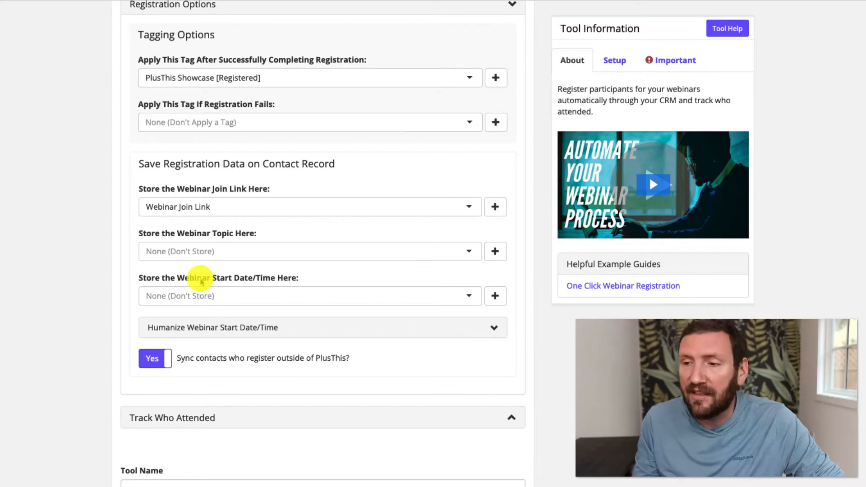
scroll(203, 271, up, 3)
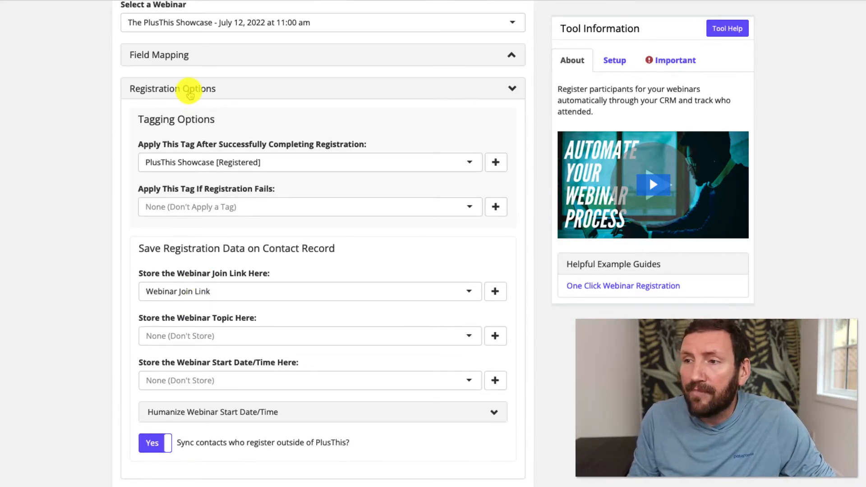
click(188, 90)
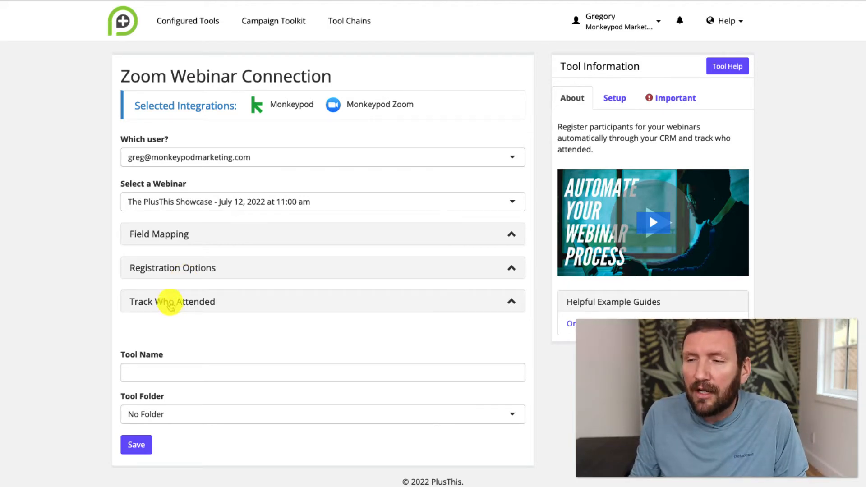
In the attendance tracking options, set the tag applied to attendees to PlusThis Showcase [Attended]
click(170, 302)
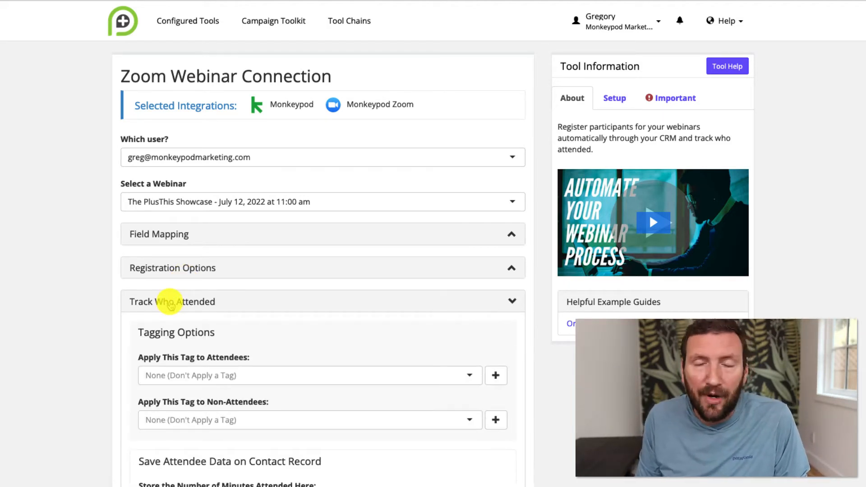
scroll(170, 302, down, 2)
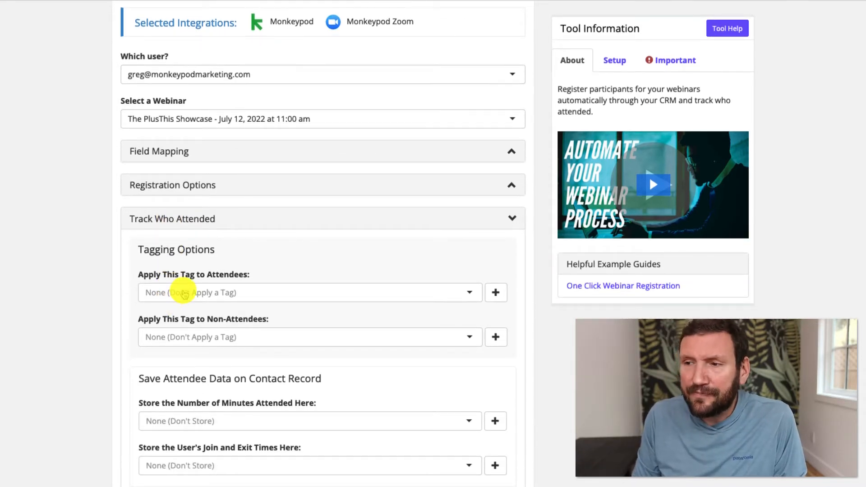
click(184, 293)
text(plus)
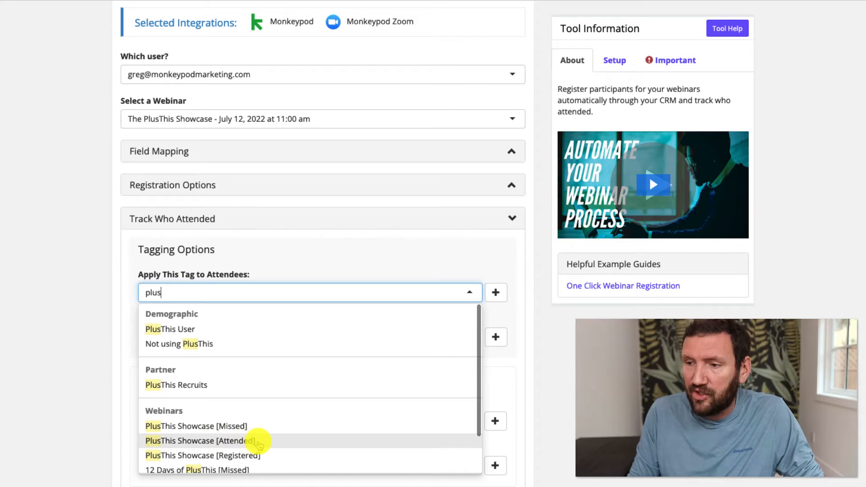
click(260, 444)
Set the tag applied to non-attendees to PlusThis Showcase [Missed] and collapse the attendance tracking section
click(185, 337)
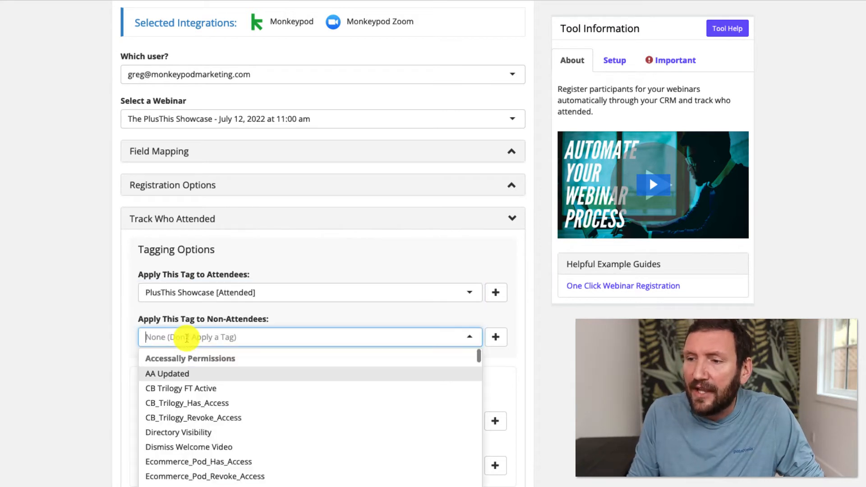
text(plus)
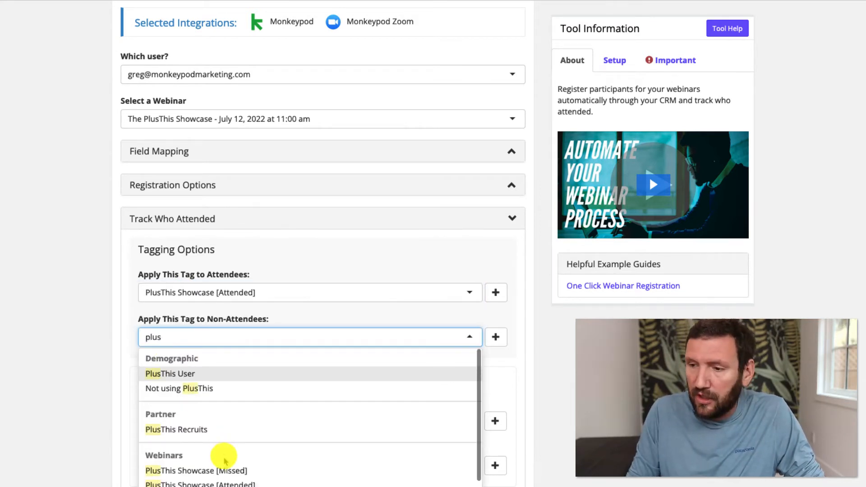
click(259, 473)
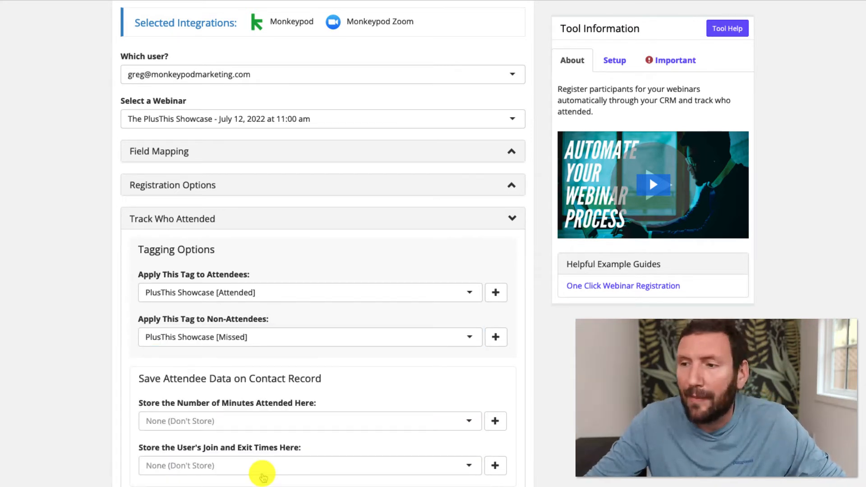
scroll(203, 428, down, 1)
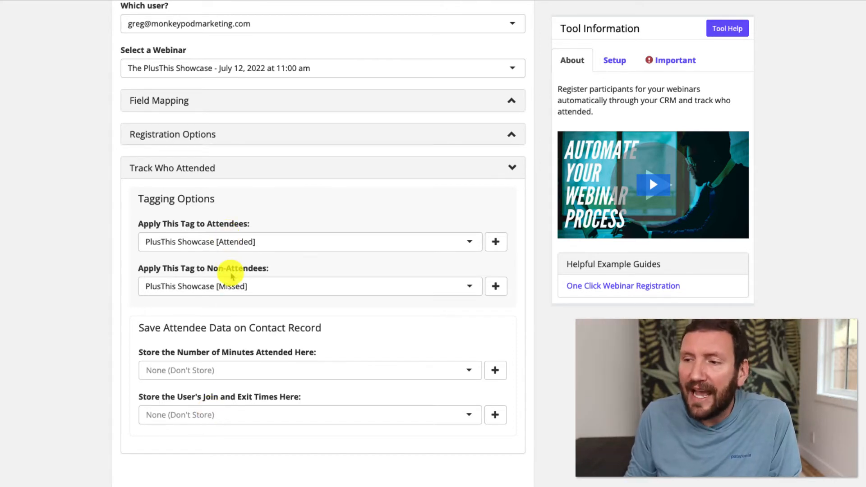
scroll(131, 319, down, 1)
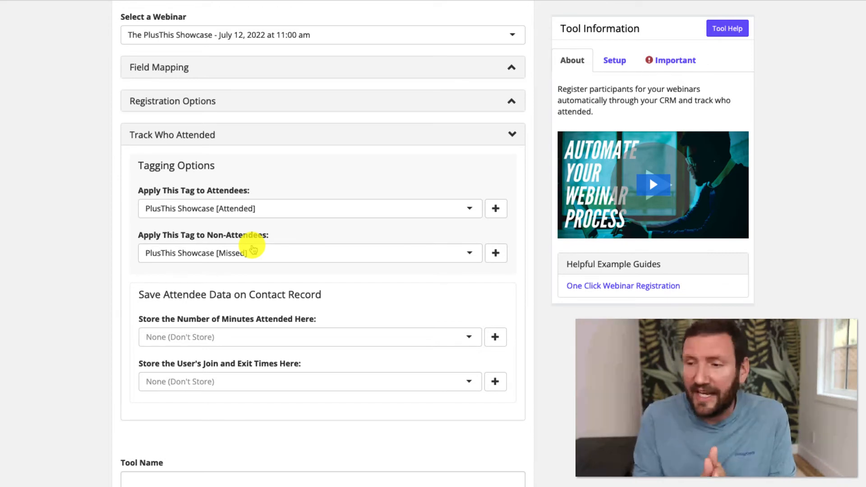
scroll(252, 248, down, 2)
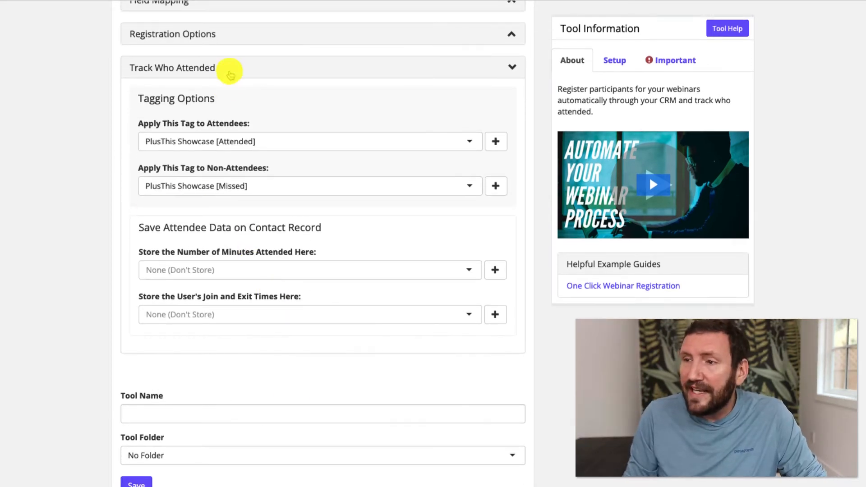
click(230, 75)
Name the tool Plusthis Showcase Webinar
click(179, 369)
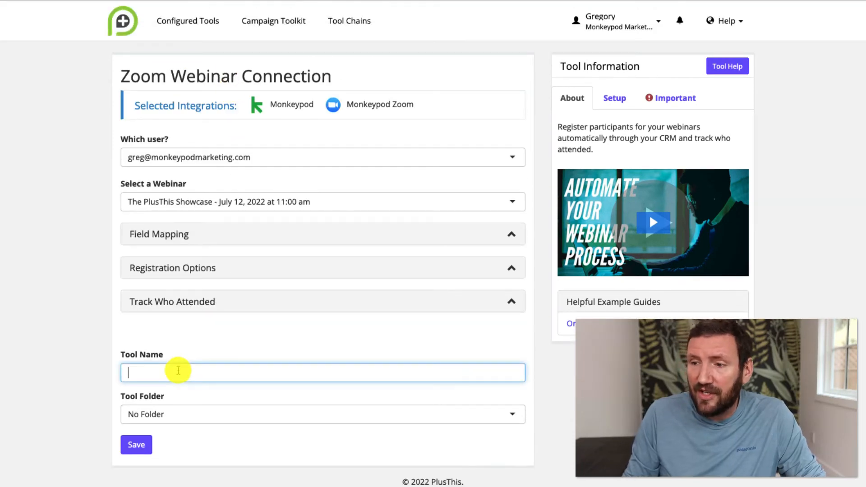
text(GPE)
key(BackSpace)
key(BackSpace)
key(BackSpace)
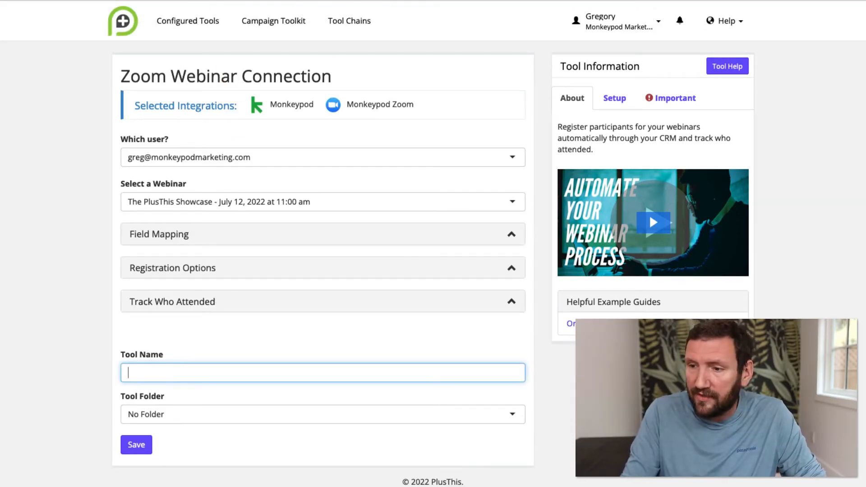
text(Plusthis Sho)
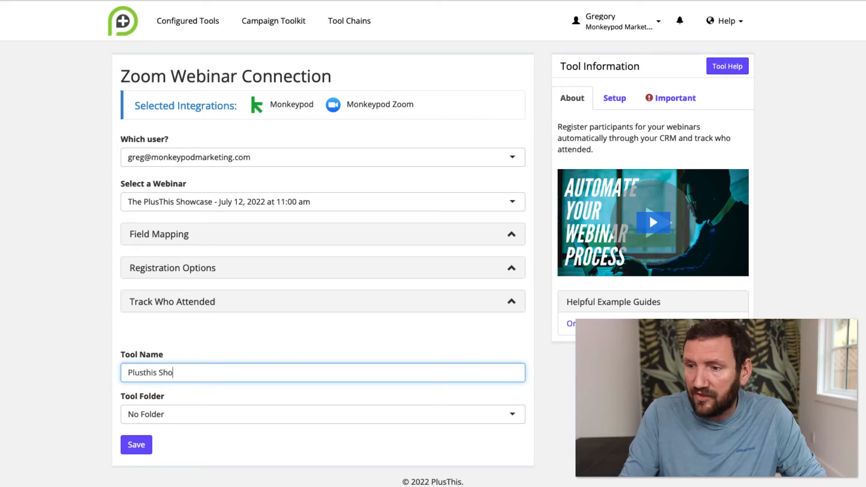
text(wcase Webinar)
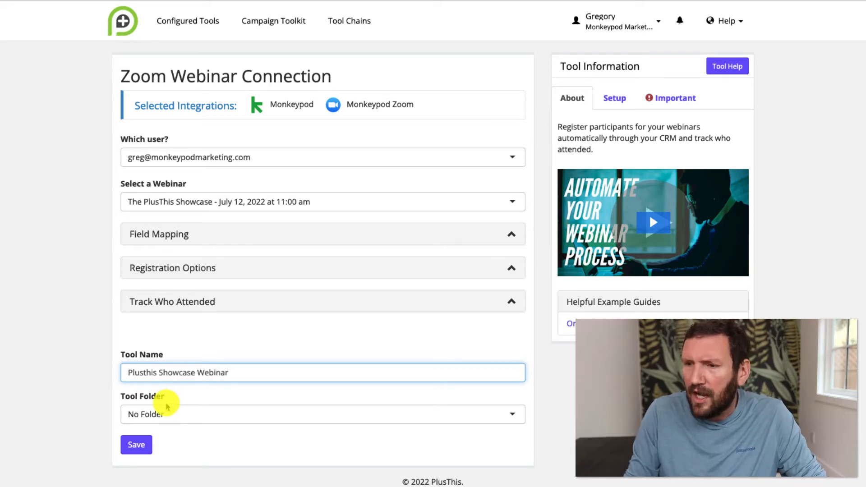
Assign the tool to the Admin folder and save the Zoom Webinar Connection
click(157, 414)
scroll(157, 414, down, 2)
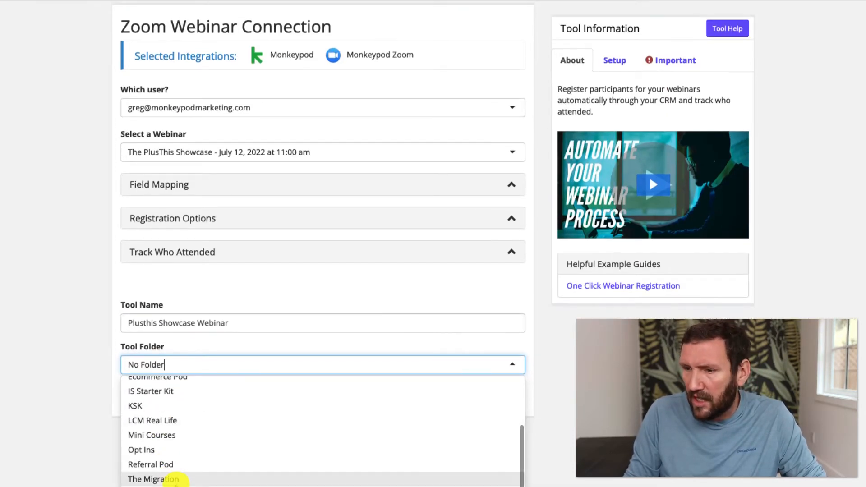
scroll(176, 481, up, 2)
scroll(176, 479, down, 2)
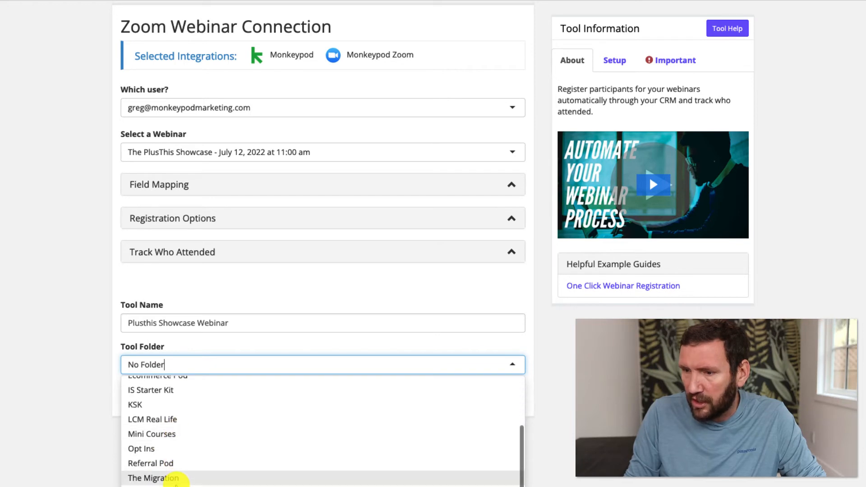
scroll(176, 481, up, 4)
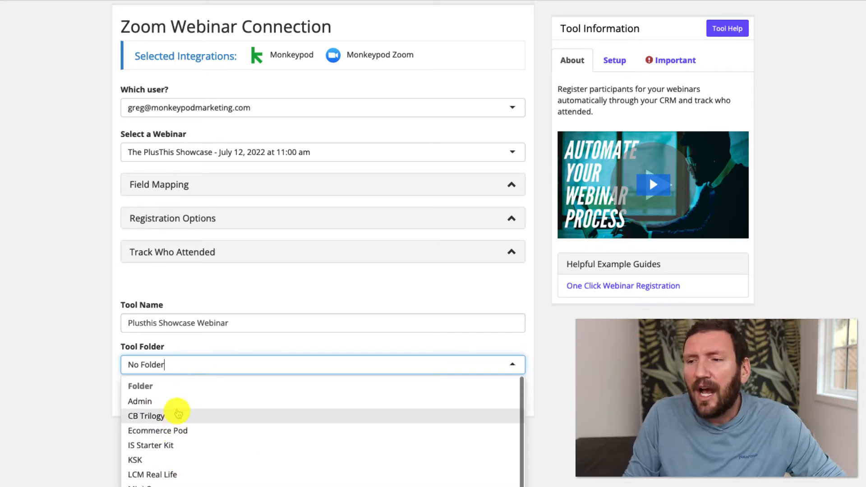
click(177, 404)
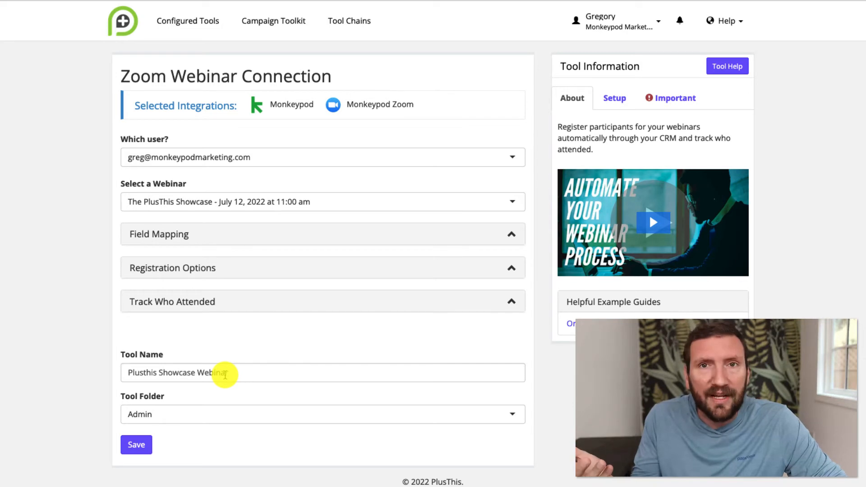
click(136, 444)
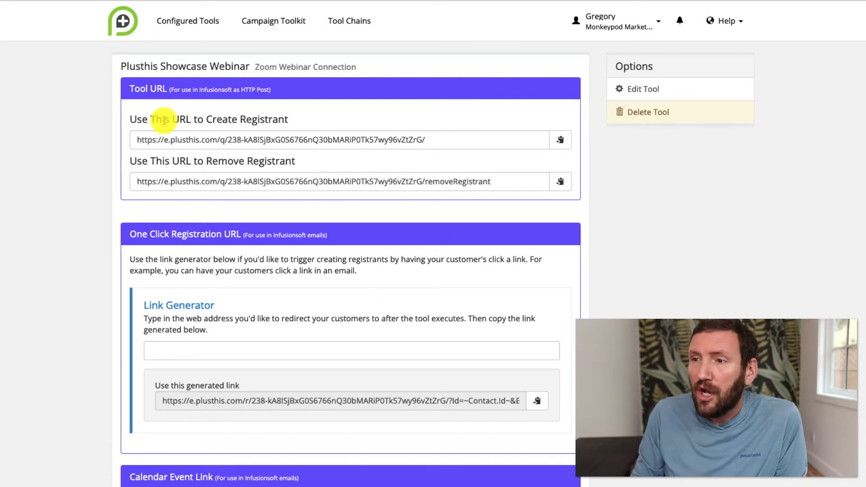
Review the saved tool's URLs for creating and removing registrants and its one-click registration link generator
scroll(161, 118, down, 1)
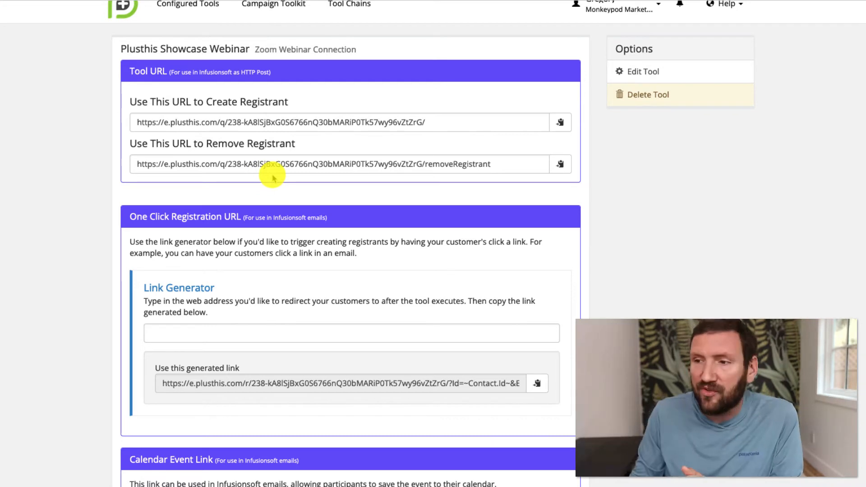
scroll(212, 327, down, 2)
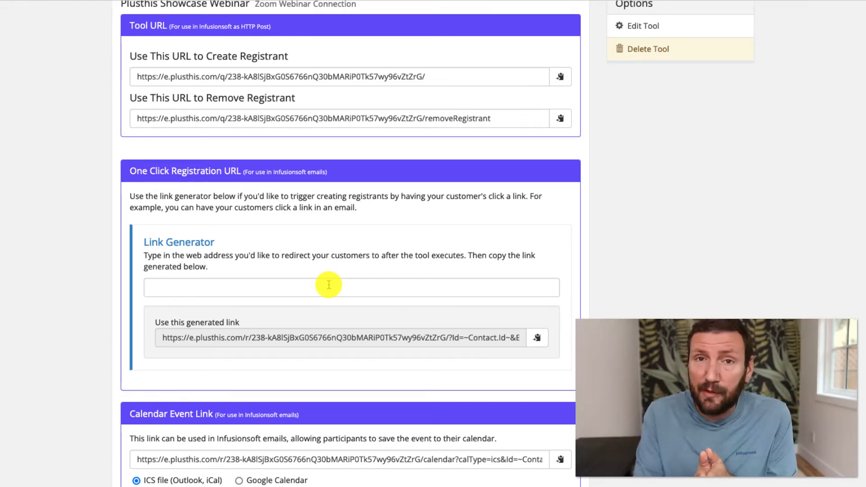
scroll(328, 284, down, 3)
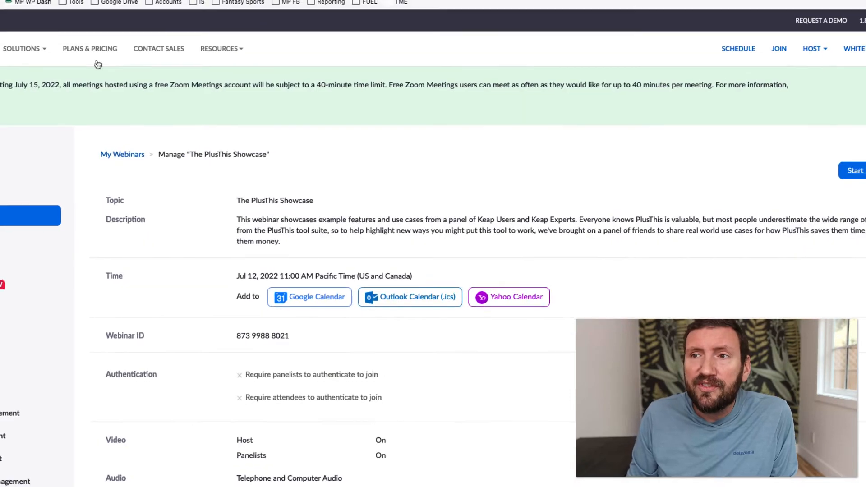
Switch to Zoom, examine the webinar's confirmation email to registrants and close it without changes
scroll(256, 410, down, 10)
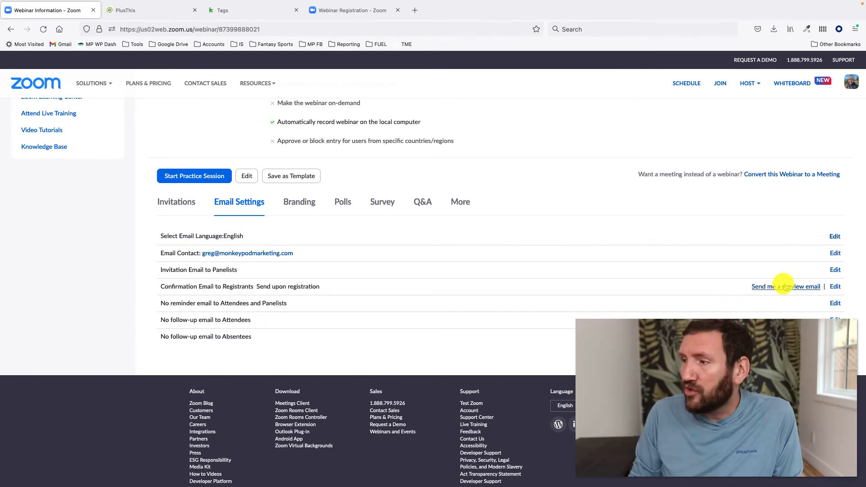
click(834, 287)
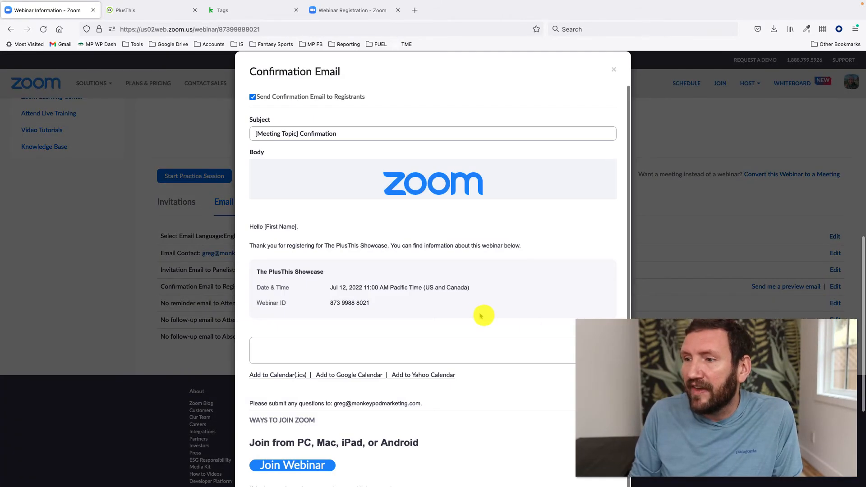
scroll(480, 312, down, 3)
scroll(477, 313, up, 5)
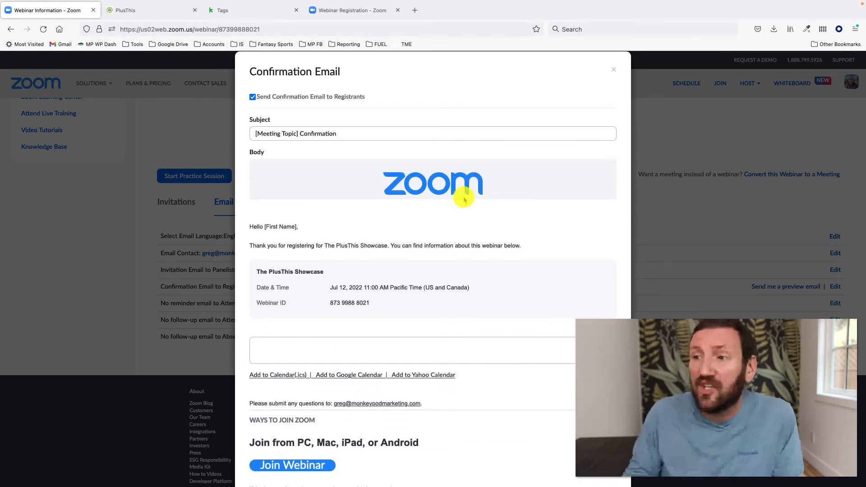
click(619, 68)
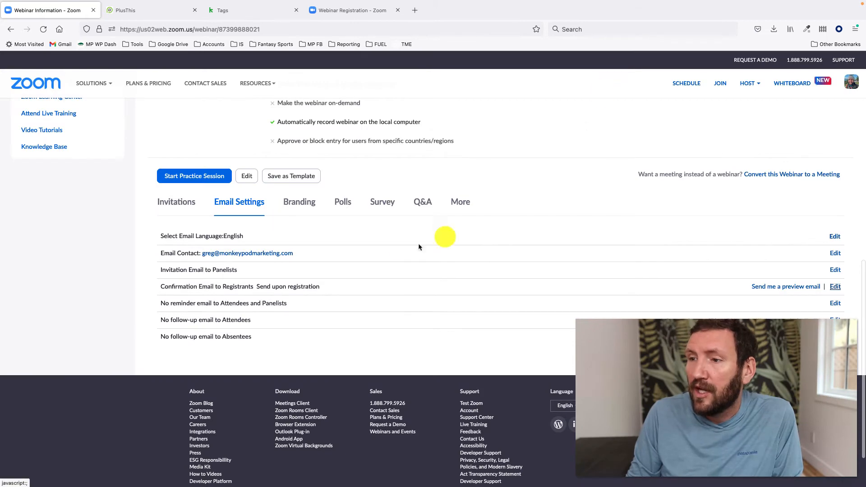
scroll(383, 245, up, 10)
scroll(382, 246, up, 2)
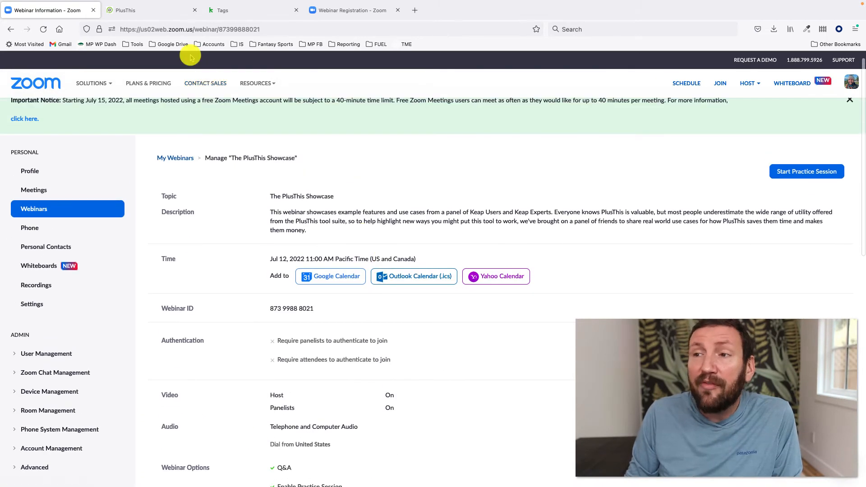
Return to PlusThis and compare the calendar event link's Google Calendar and ICS file versions, leaving ICS file selected
click(154, 10)
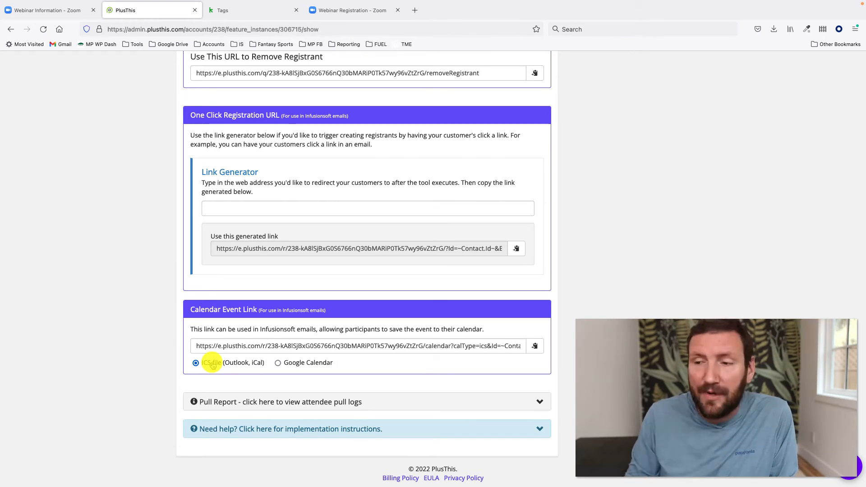
click(278, 364)
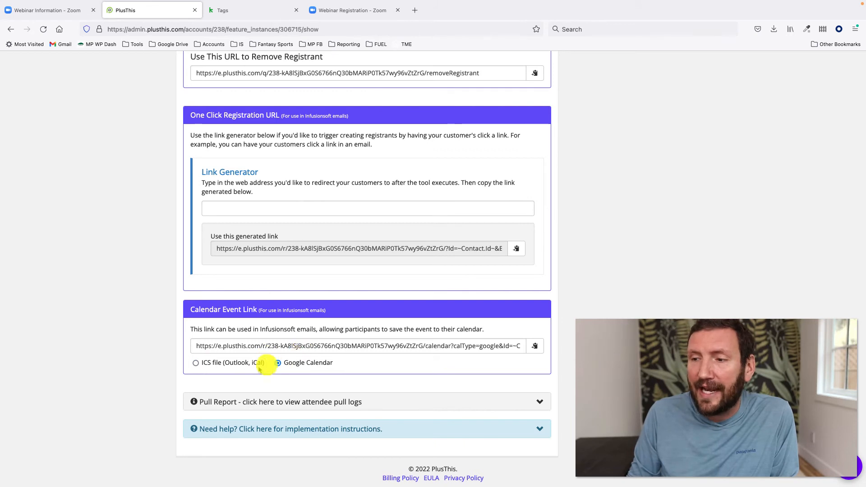
click(244, 367)
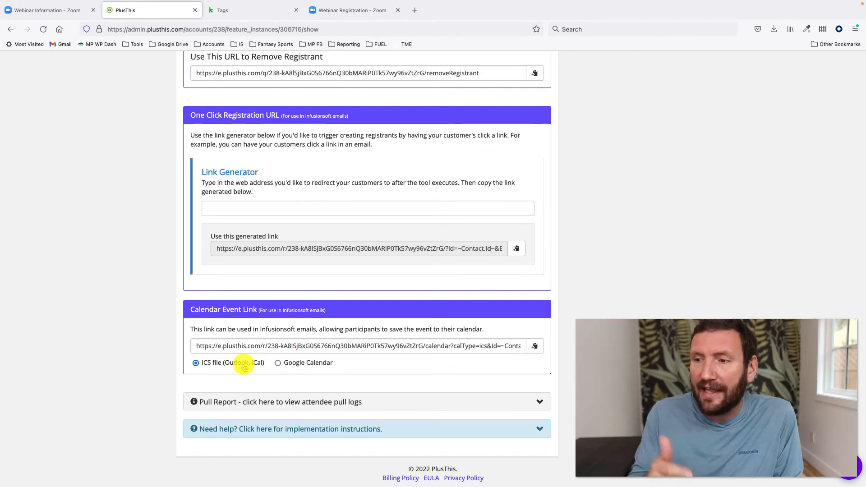
scroll(243, 366, up, 5)
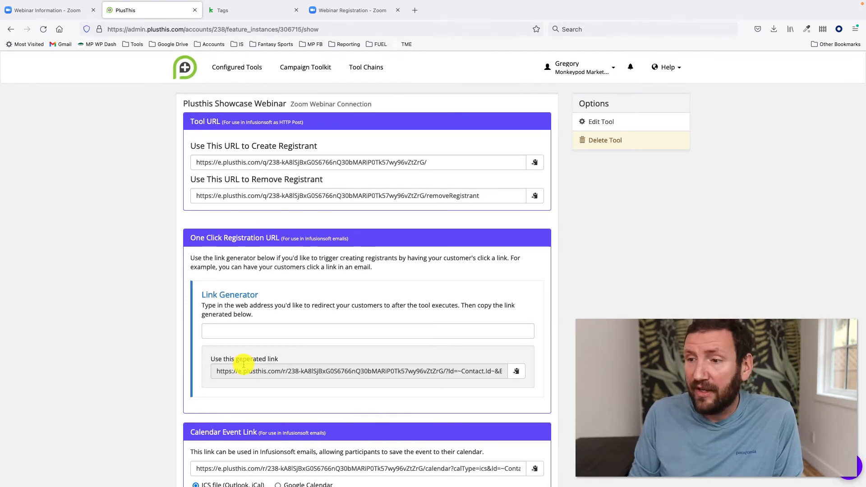
scroll(243, 365, down, 4)
scroll(244, 365, up, 4)
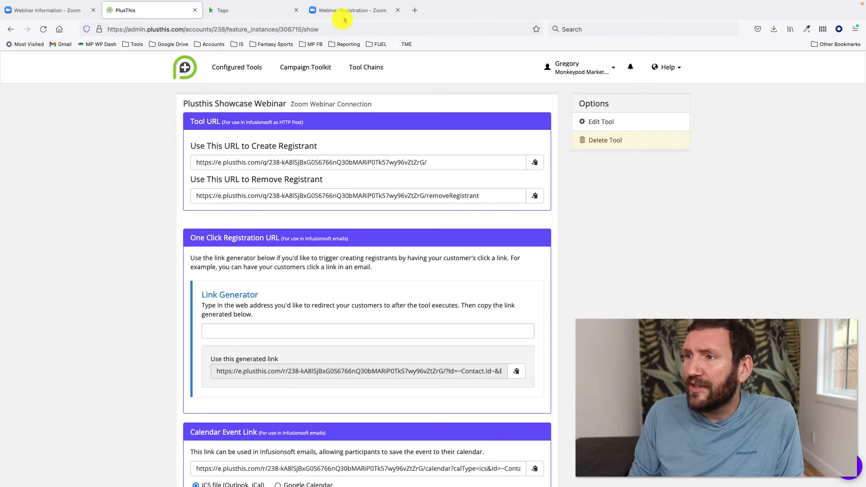
Check the Zoom registration page, then open the PlusThis tool for editing and review its registration options, including syncing of outside registrations
click(344, 13)
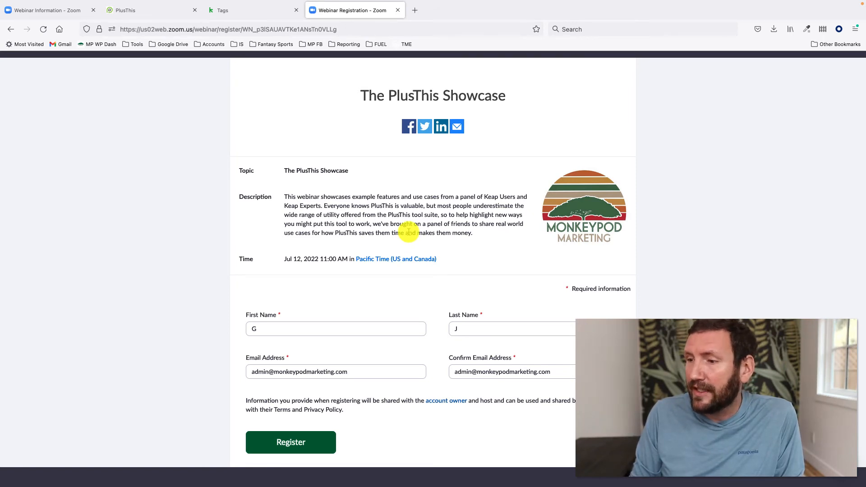
click(160, 12)
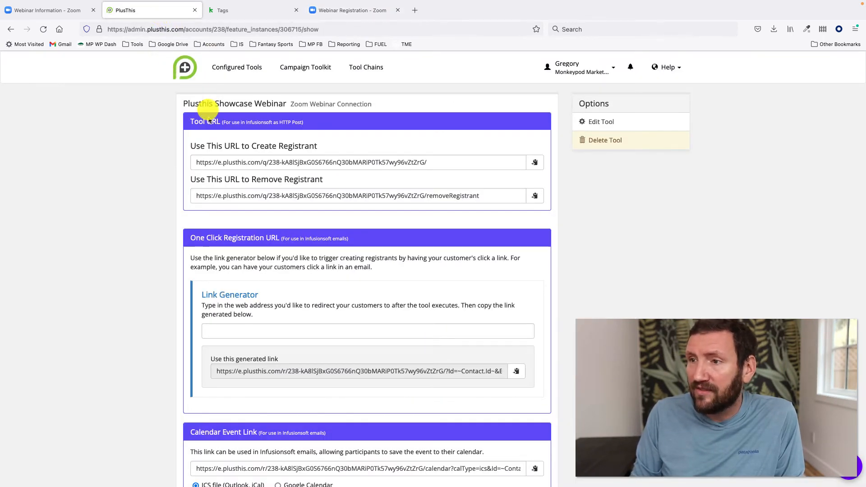
click(603, 121)
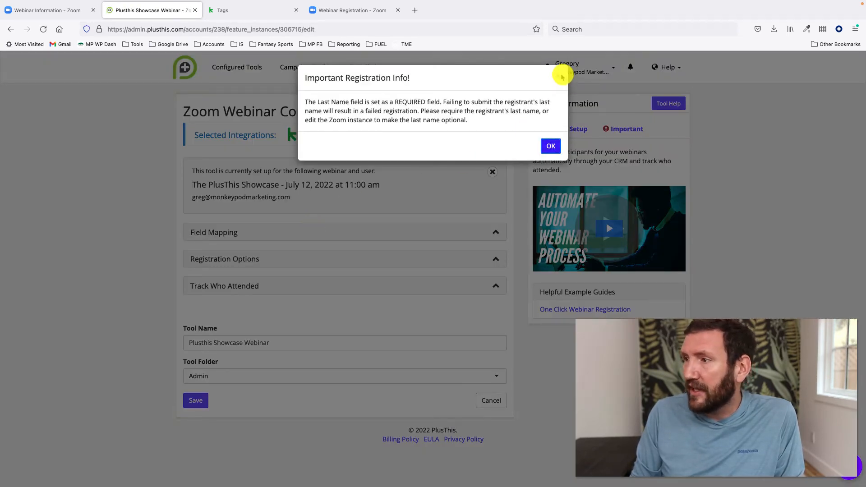
key(Return)
click(215, 258)
scroll(216, 258, down, 3)
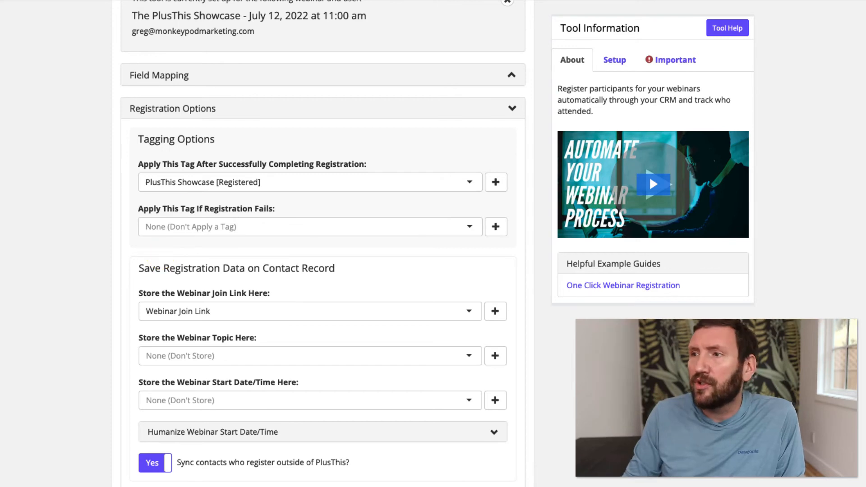
Recheck the Zoom registration page, then set syncing of contacts who register outside of PlusThis to No and collapse the registration options
key(ctrl+Tab)
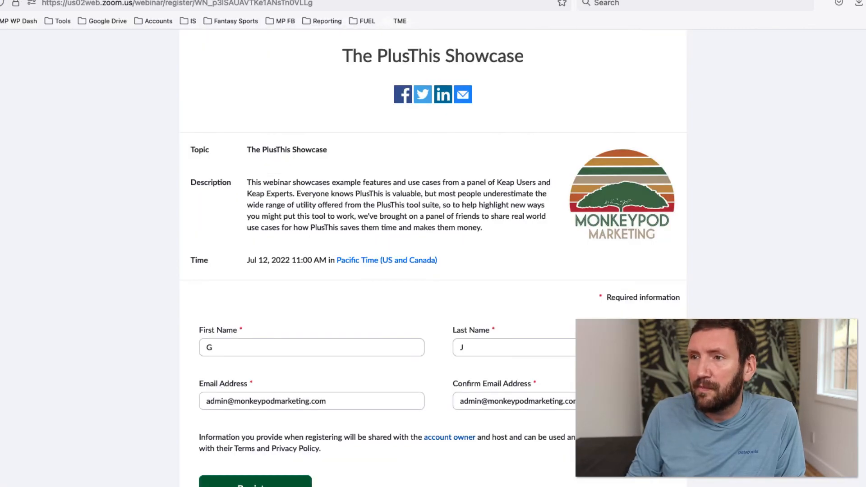
key(ctrl+shift+Tab)
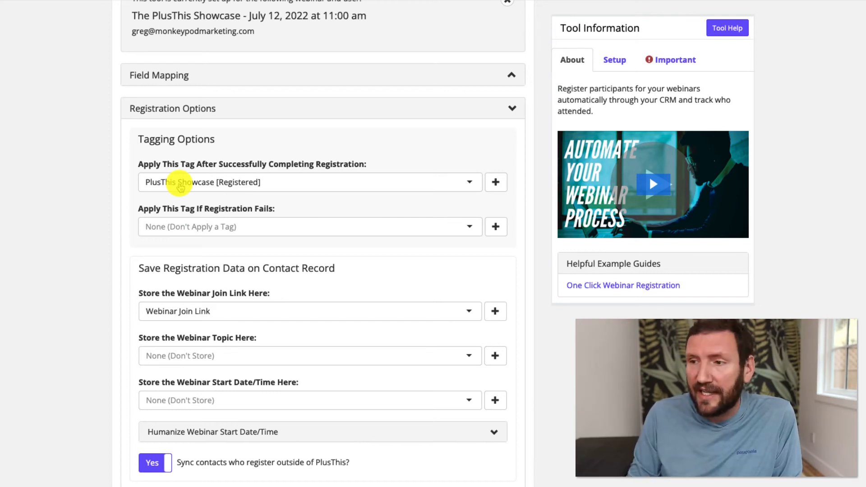
scroll(155, 460, down, 3)
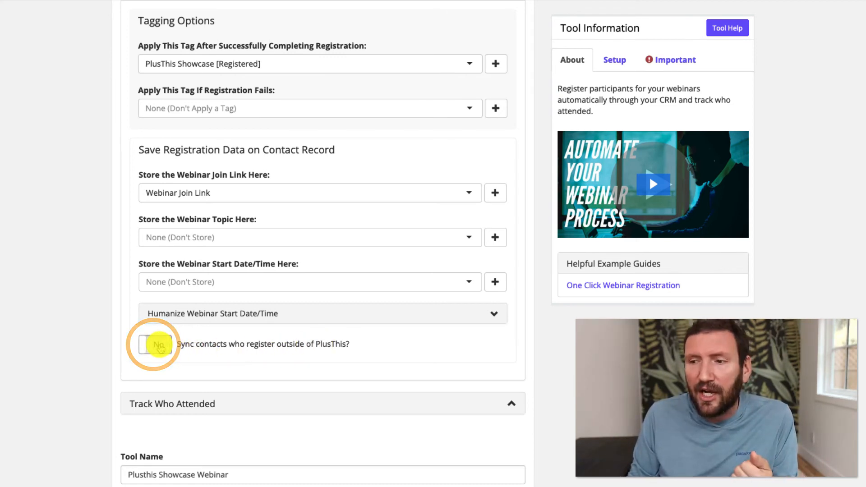
scroll(158, 349, up, 6)
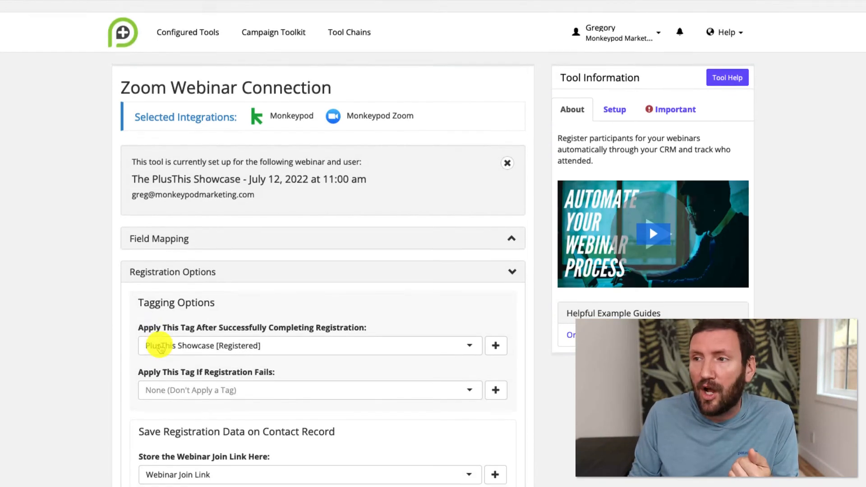
click(511, 261)
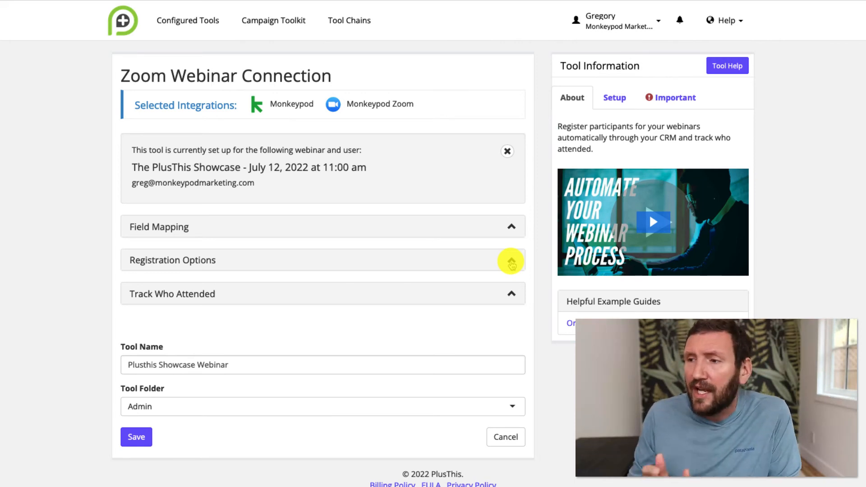
Switch to Zoom and examine the webinar's email settings alongside its public registration page
click(62, 13)
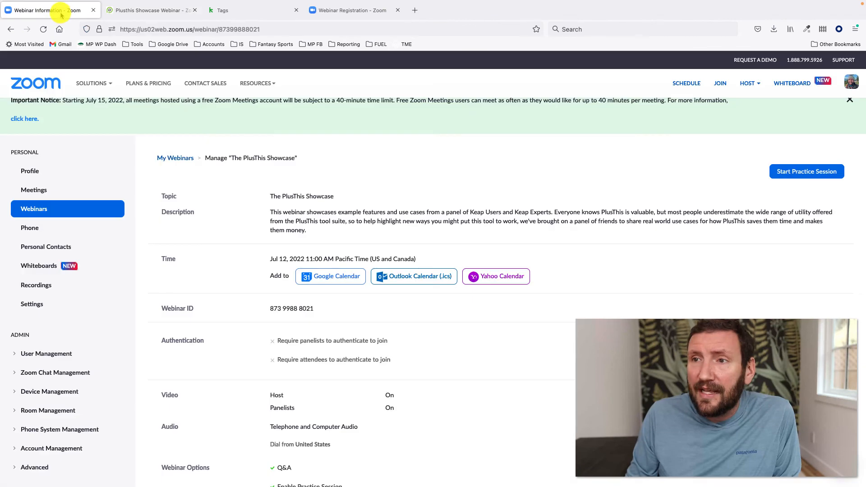
scroll(366, 288, down, 8)
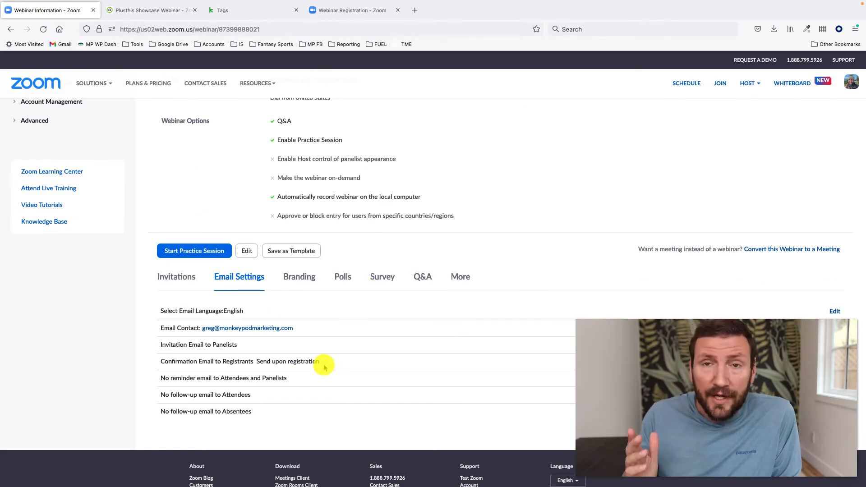
click(354, 13)
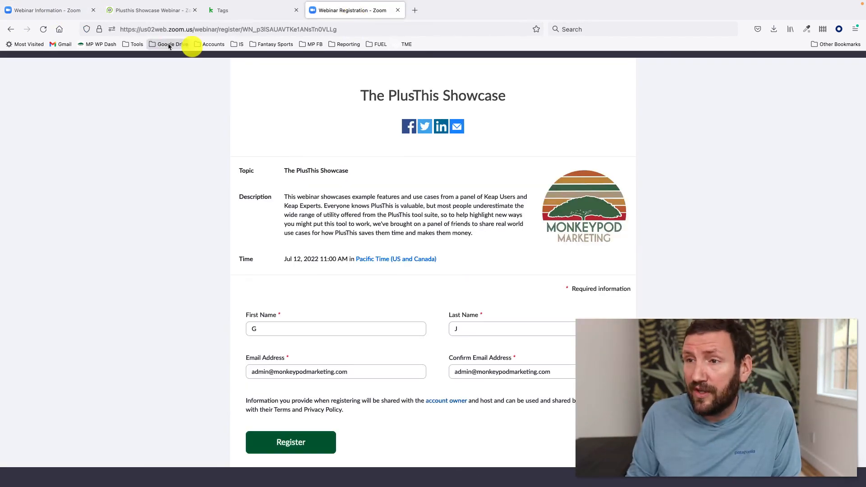
click(67, 15)
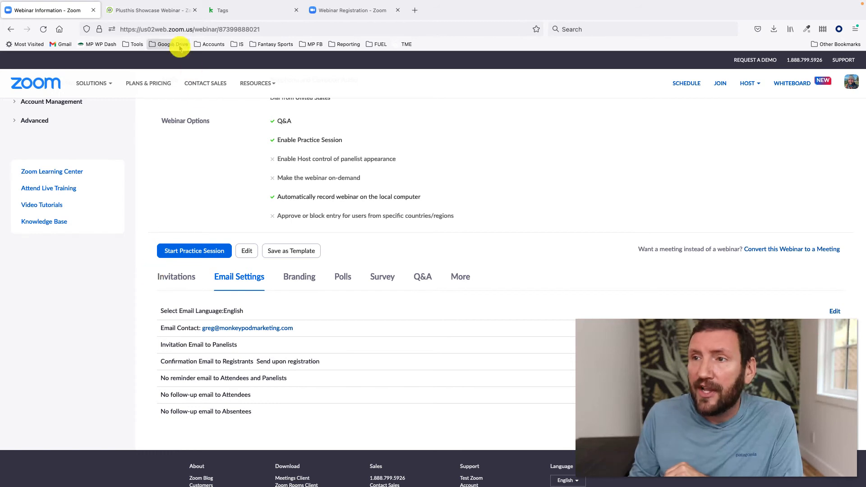
Return to the PlusThis tool, glance at its registration options again and leave the option sections collapsed
click(173, 11)
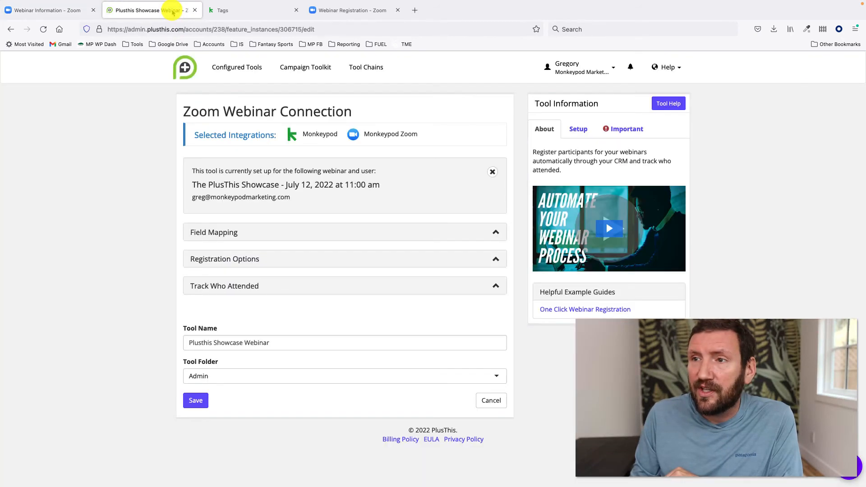
click(252, 265)
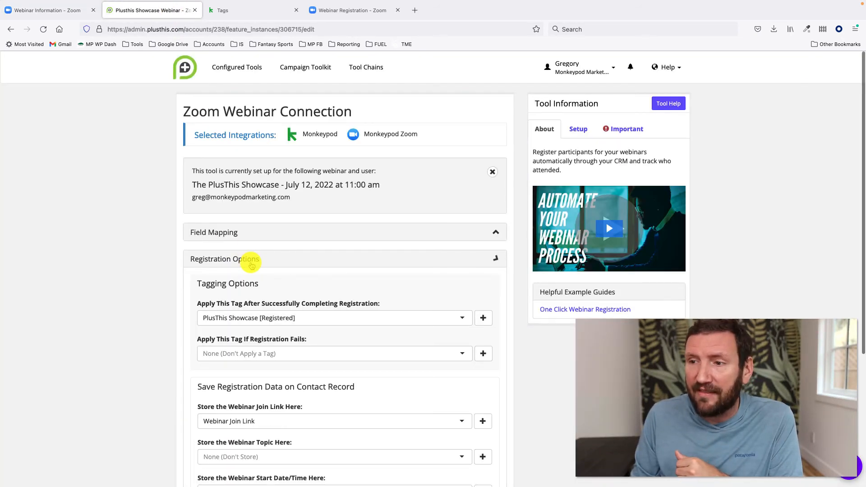
click(252, 289)
click(251, 291)
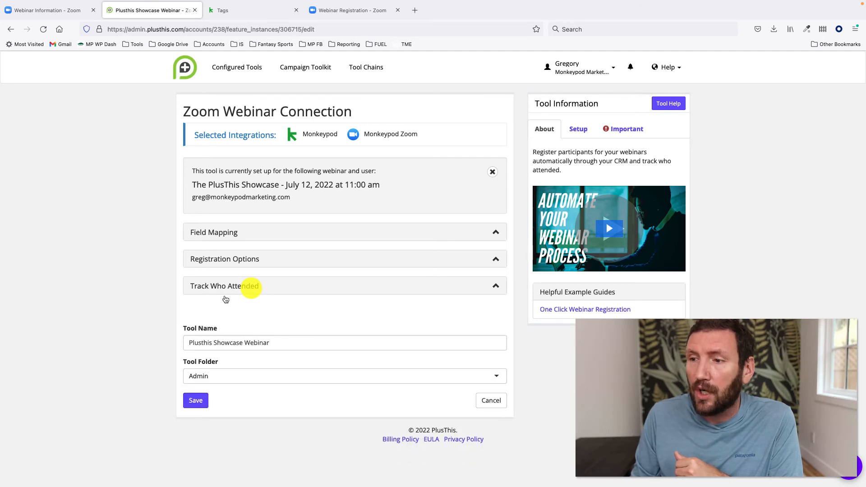